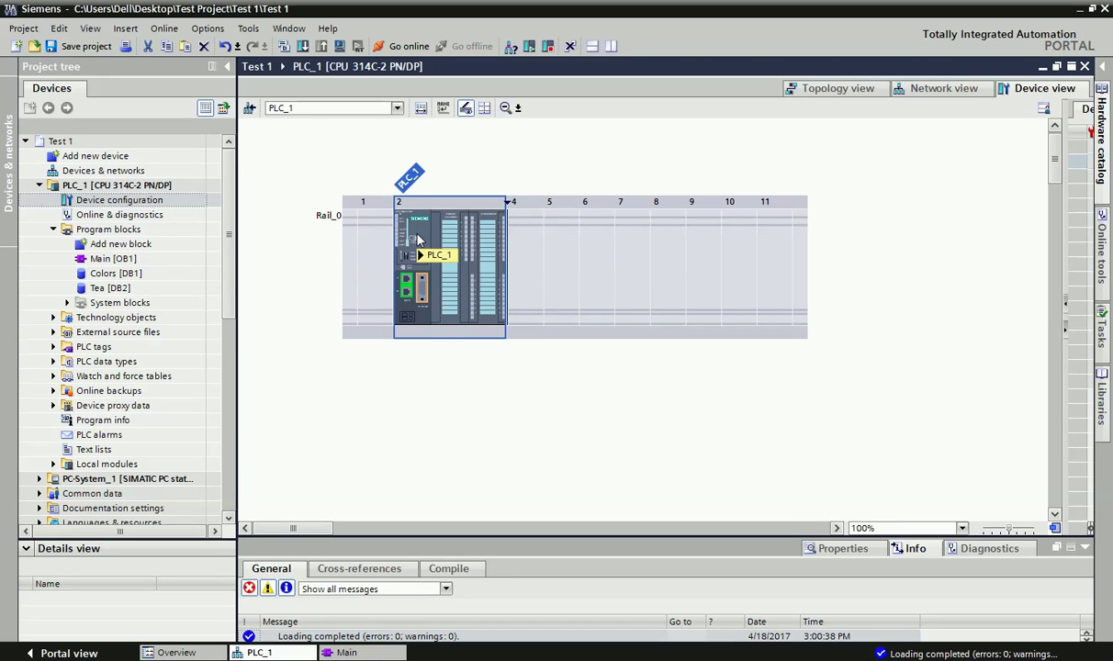
Step: Open the Add new device dialog to list the SIMATIC HMI panel families
double_click(84, 156)
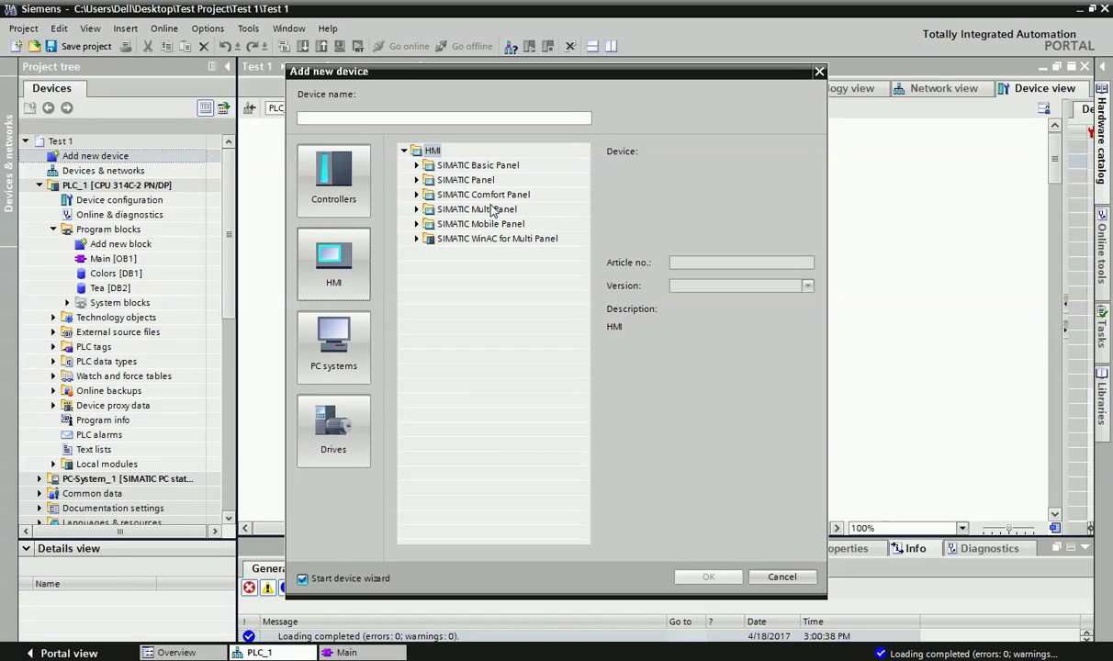
Step: Add the 7" TP700 Comfort panel 6AV2 124-0GC01-0AX0 with the device wizard enabled
left_click(416, 195)
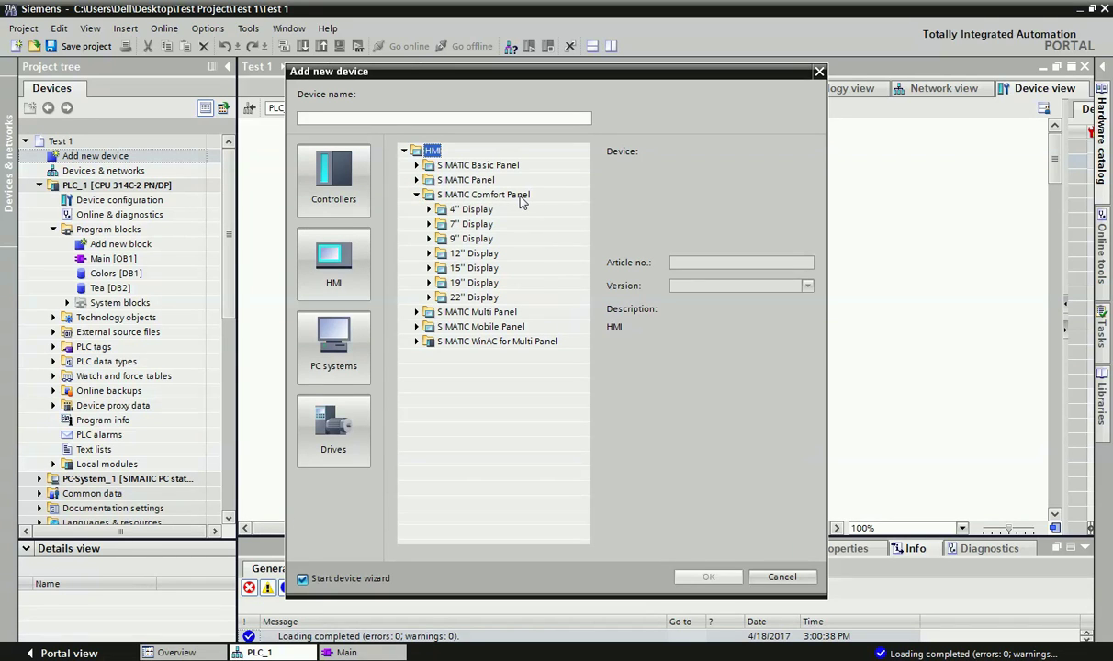
left_click(469, 225)
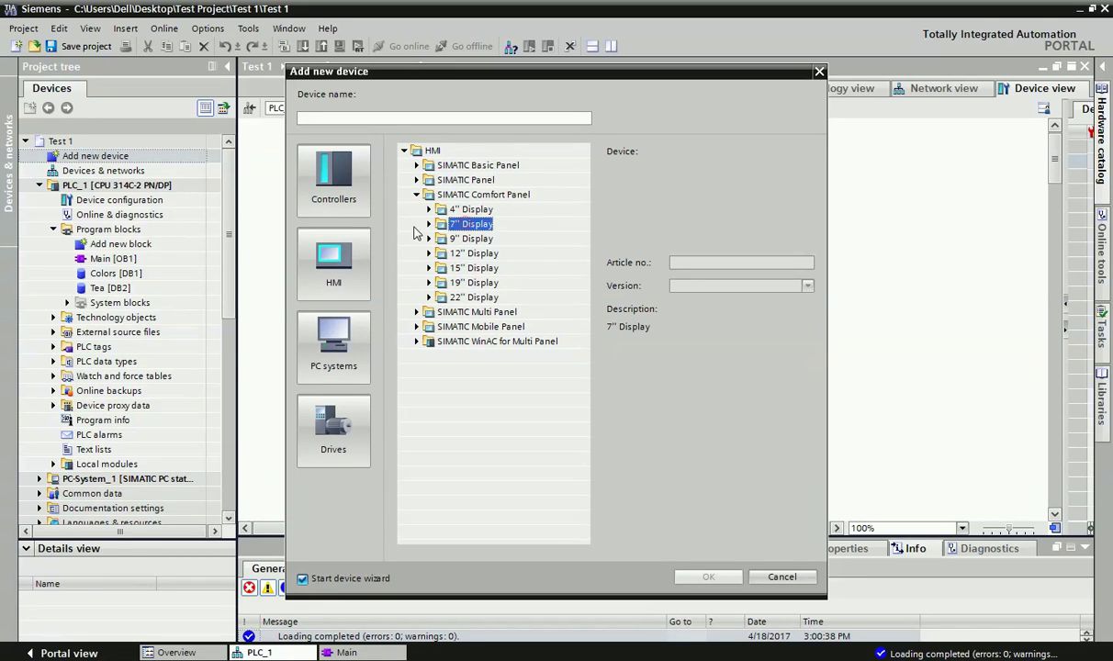
left_click(429, 225)
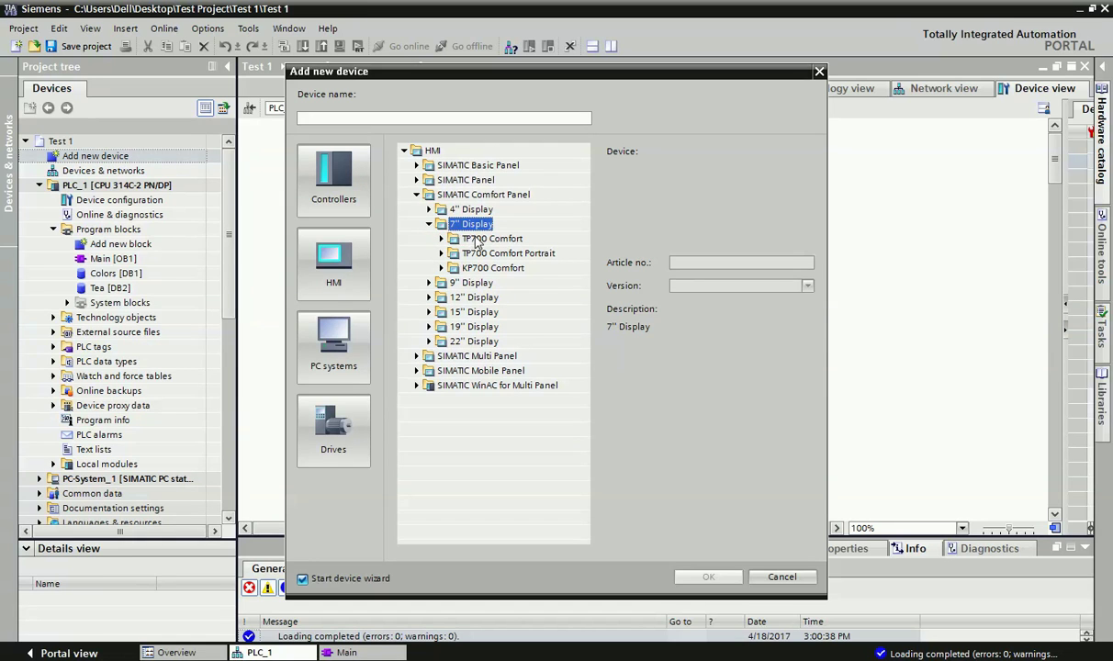
left_click(478, 239)
left_click(440, 240)
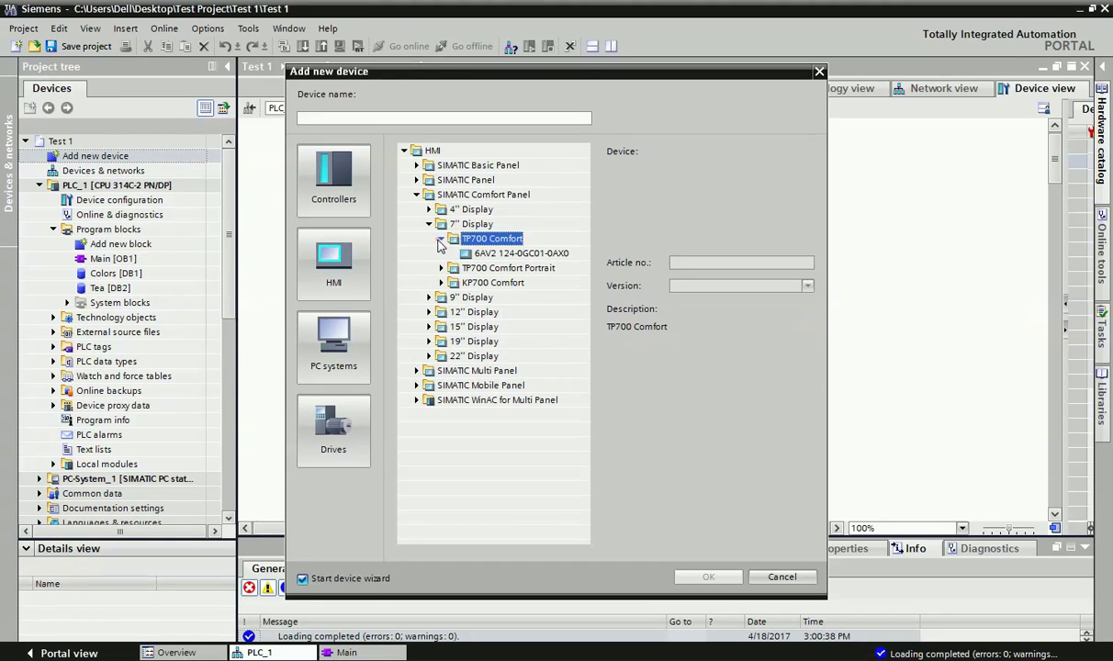
left_click(501, 254)
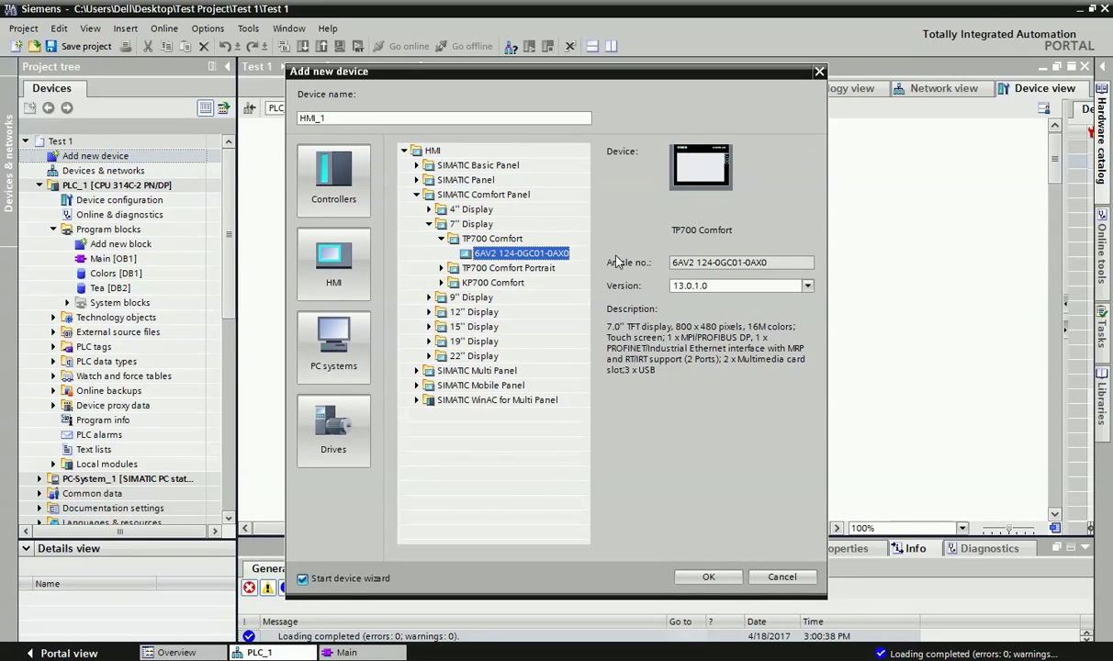
left_click(709, 577)
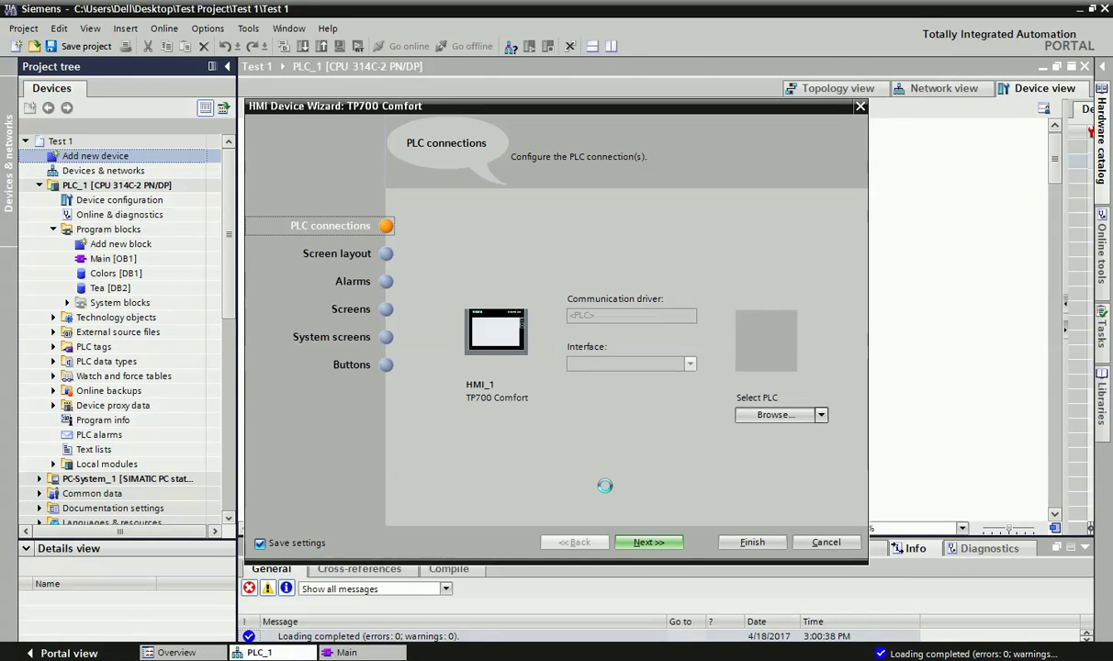
Step: Select PLC_1 as the HMI panel's connection partner
left_click(822, 416)
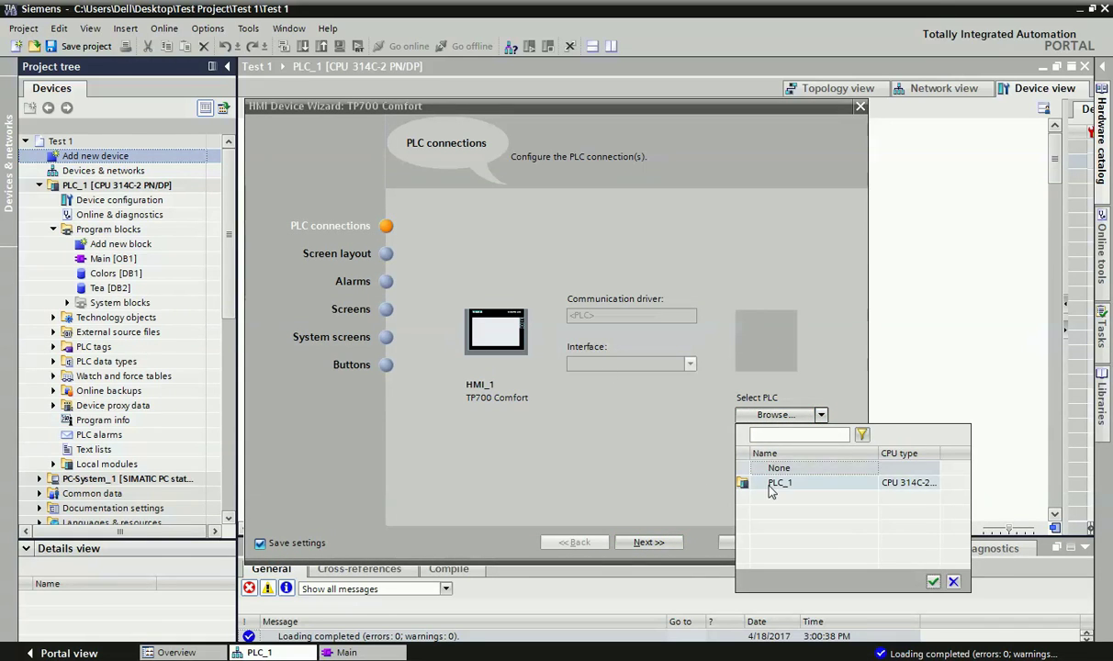
left_click(841, 484)
left_click(933, 581)
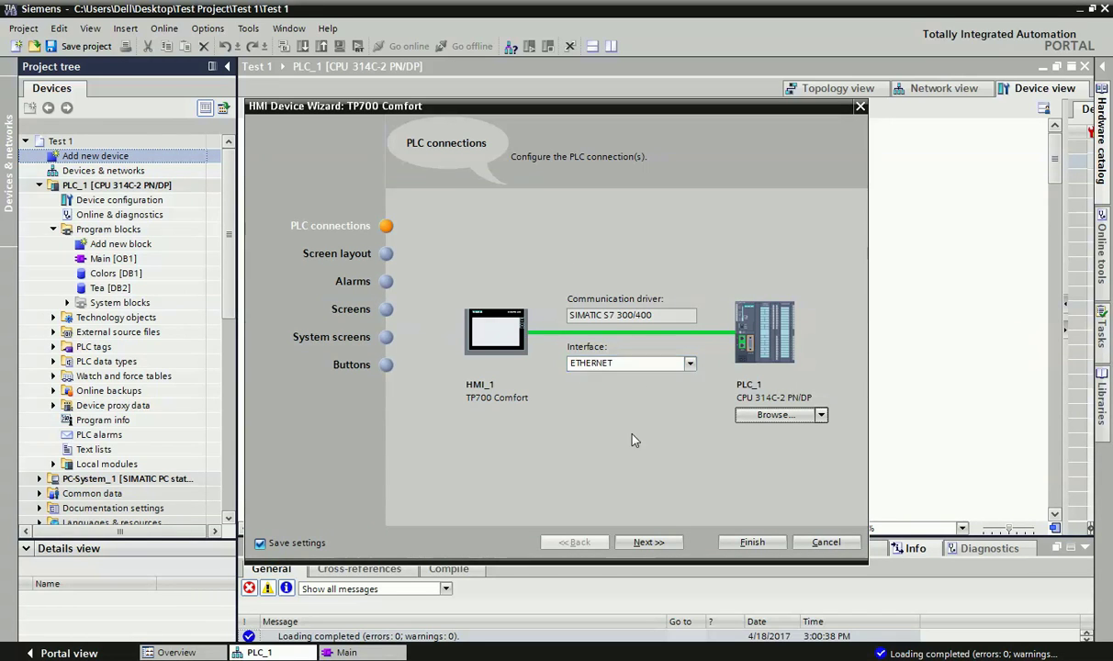
Step: Step through layout, alarms (unacknowledged alarms window off), screens and buttons, then finish
left_click(646, 544)
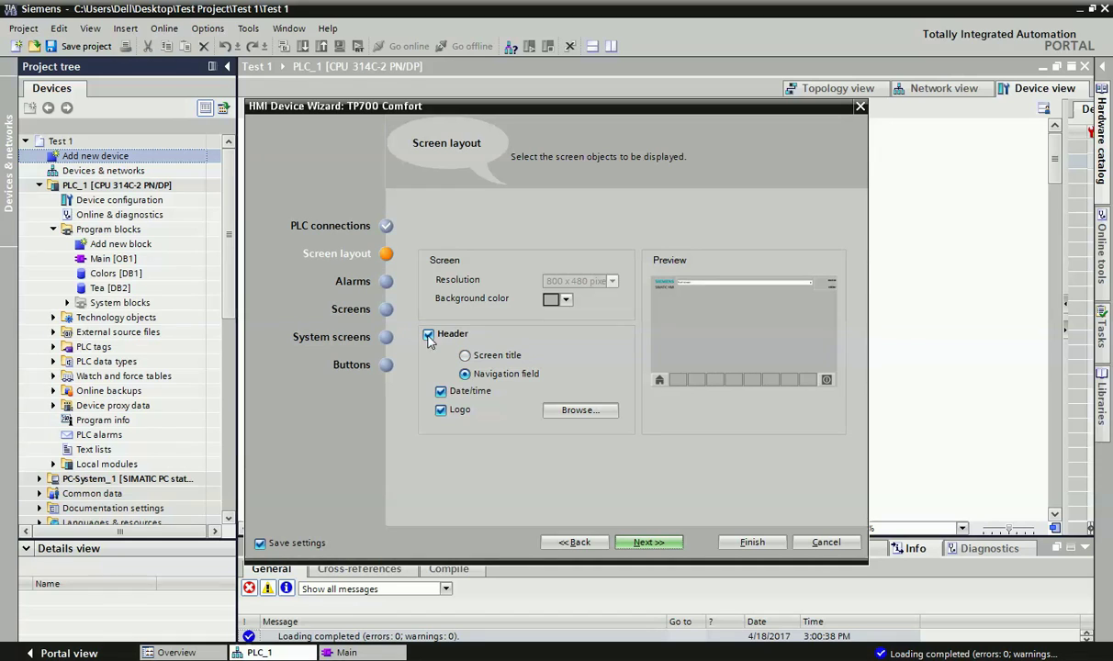
left_click(646, 544)
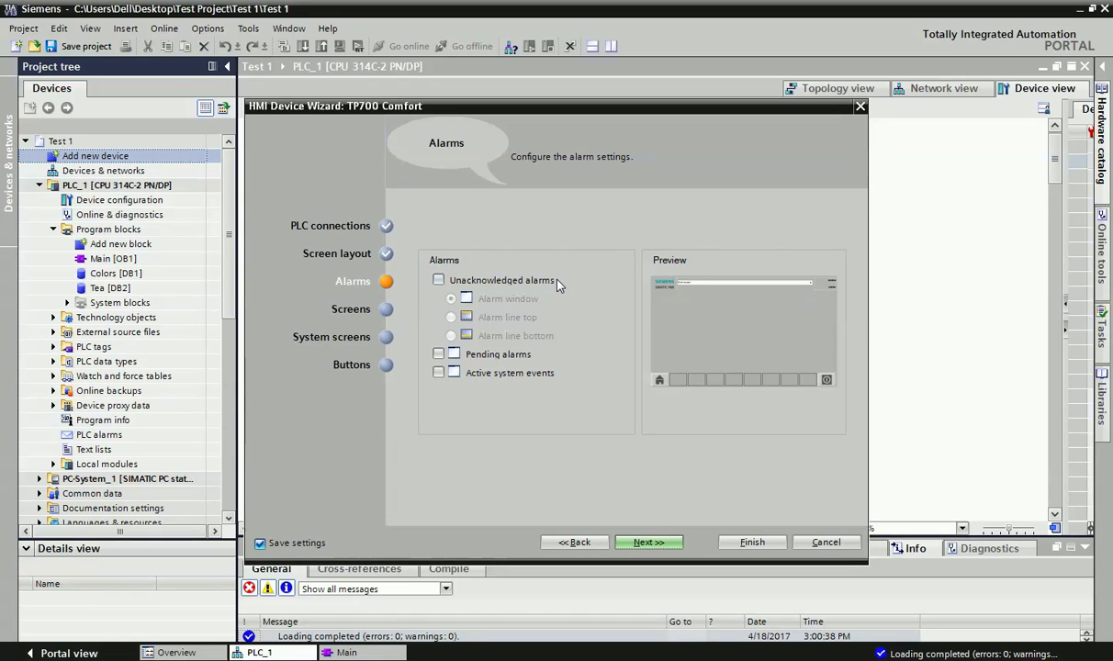
left_click(439, 281)
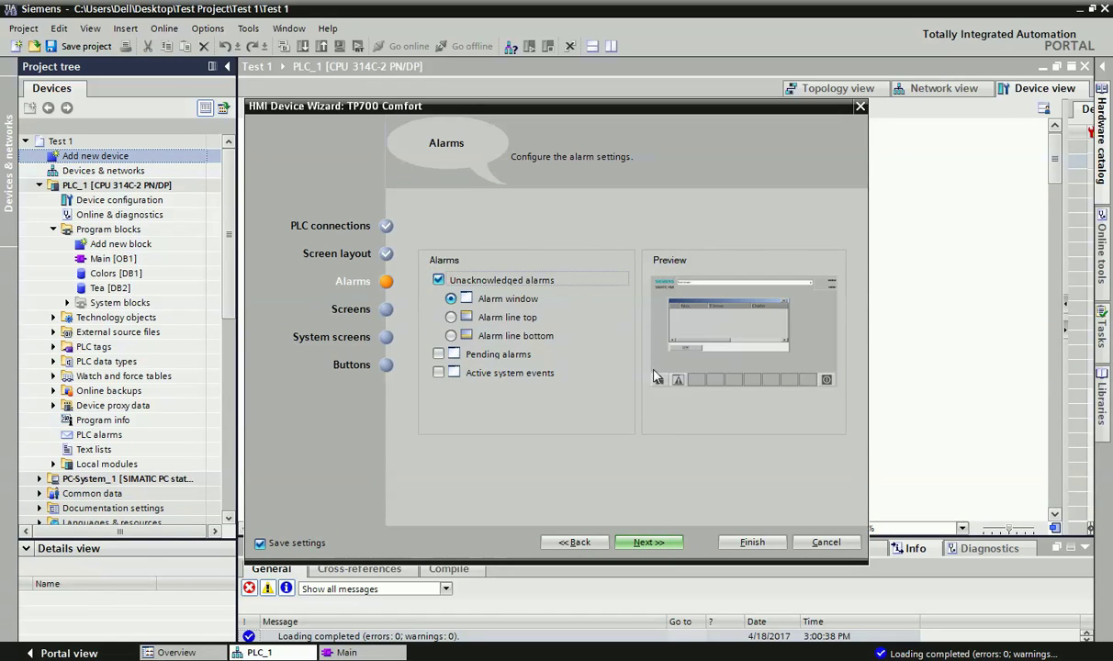
left_click(439, 280)
left_click(646, 542)
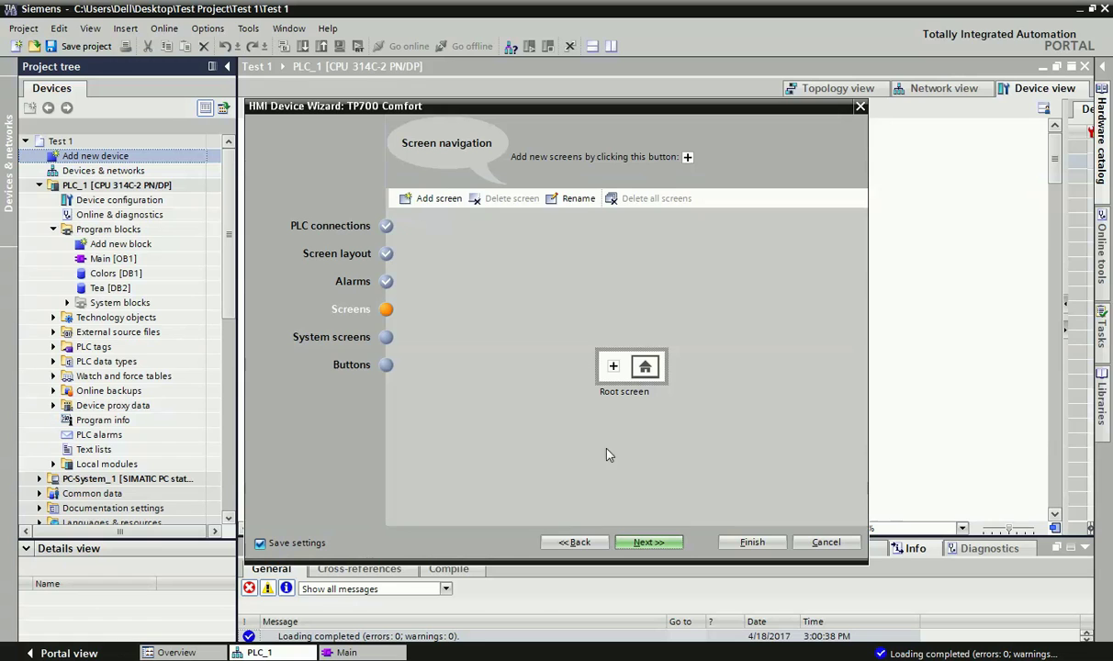
left_click(647, 542)
left_click(647, 542)
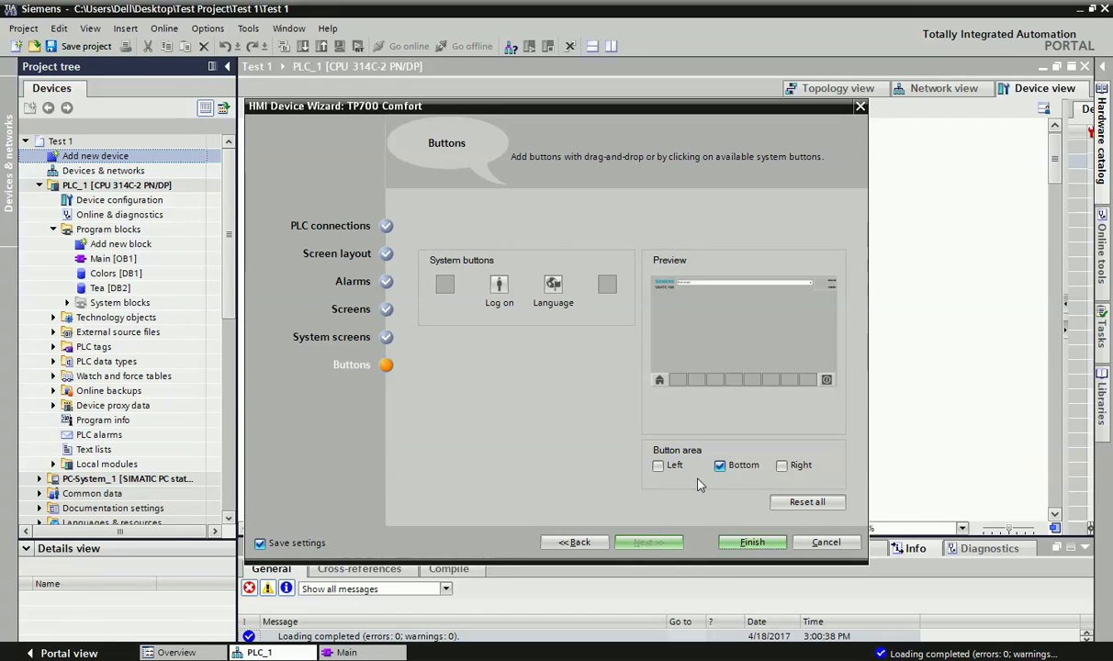
left_click(776, 547)
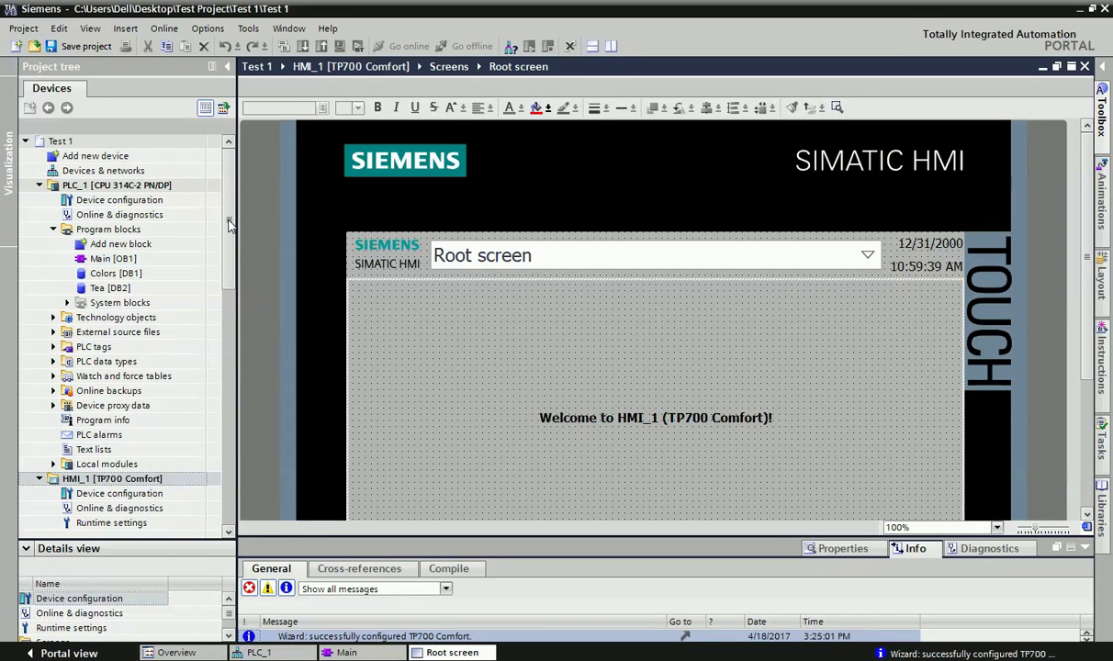
Step: Locate HMI_1 in the project tree and select its Root screen under Screens
left_click_drag(228, 218, 230, 269)
scroll(230, 269, "down", 5)
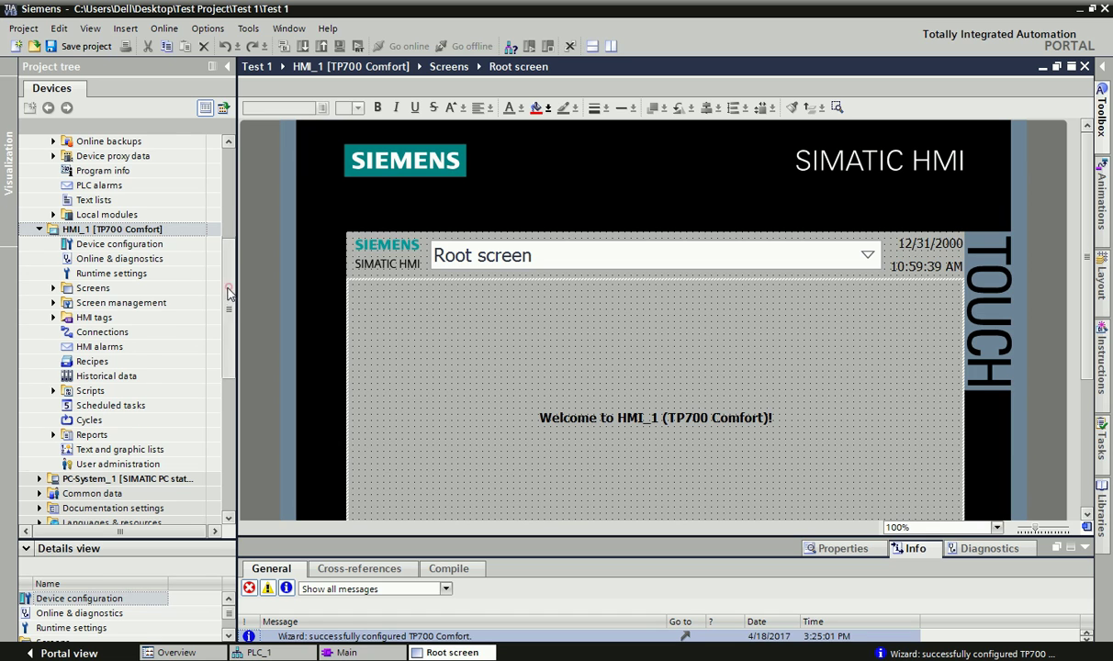
scroll(220, 292, "down", 1)
double_click(94, 259)
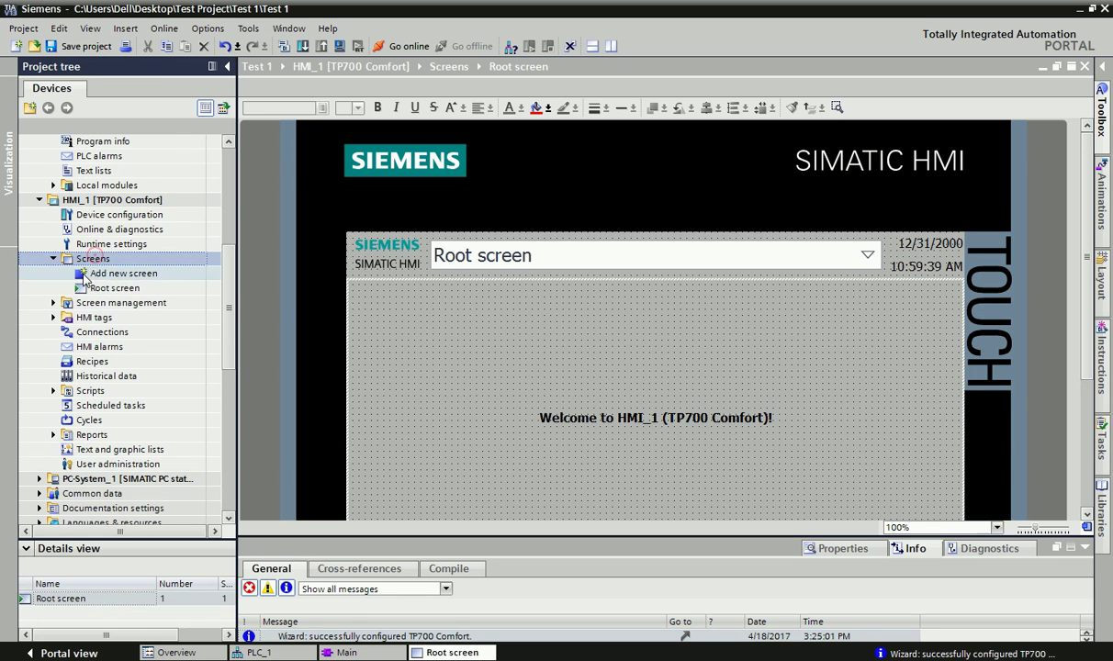
left_click(112, 288)
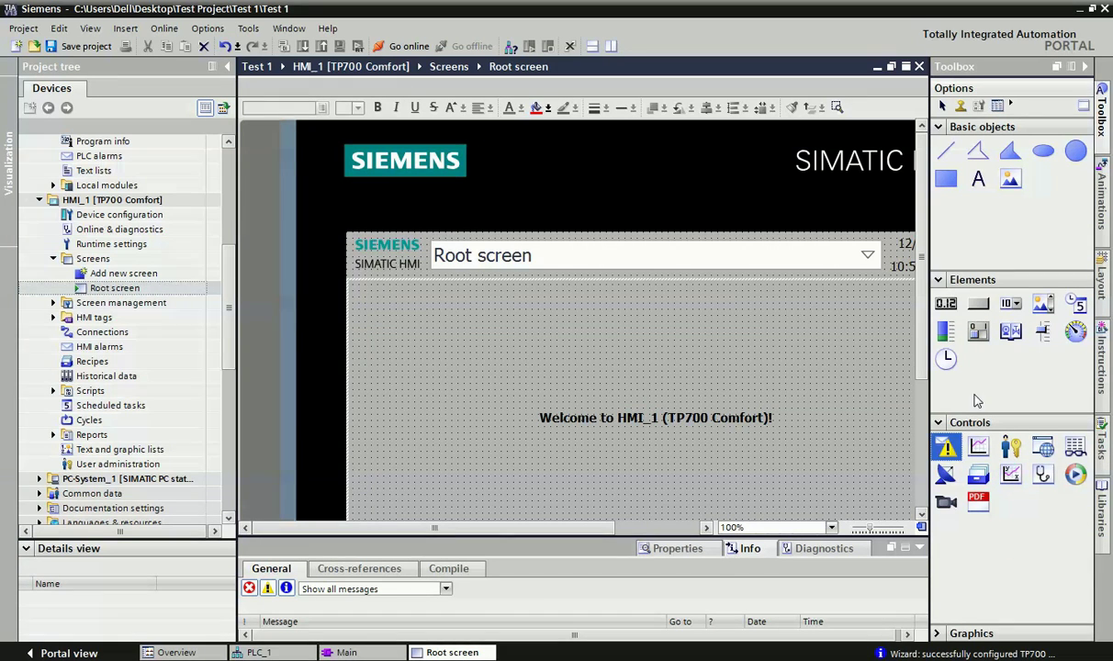
scroll(907, 364, "down", 2)
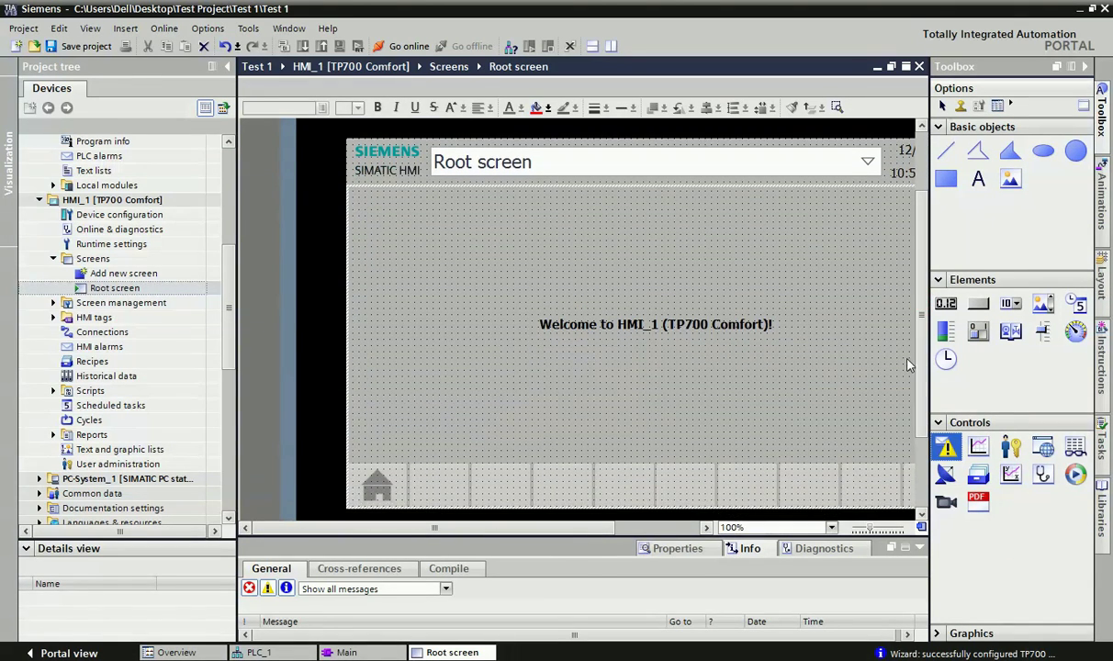
Step: Delete the welcome text and place a first button on the Root screen
left_click(691, 317)
key("Delete")
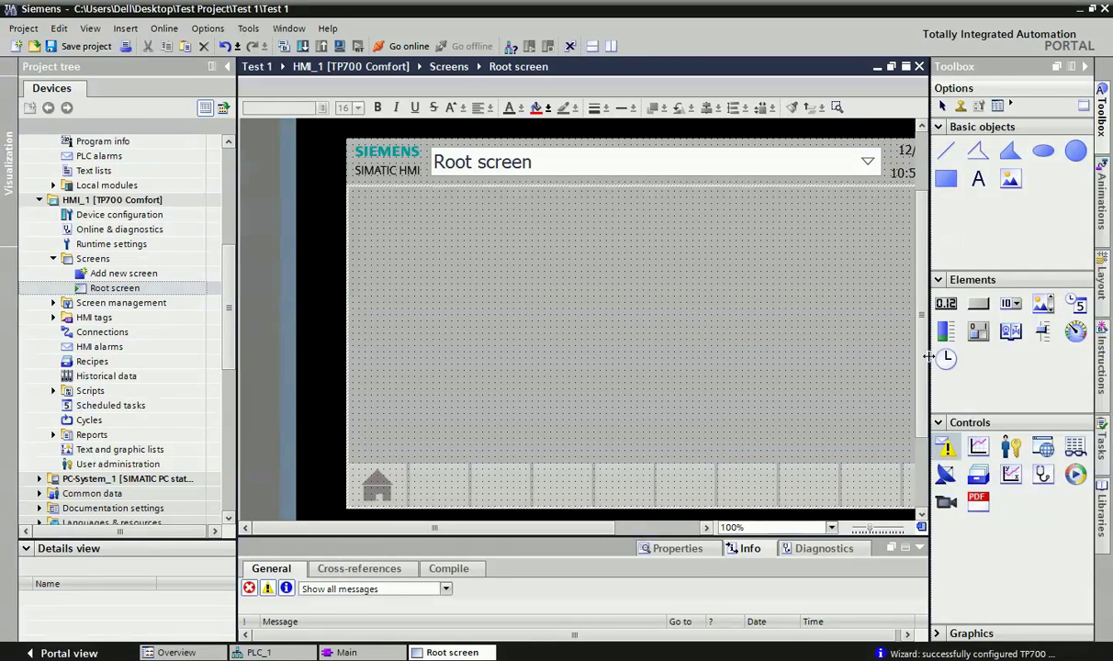
left_click_drag(929, 357, 971, 358)
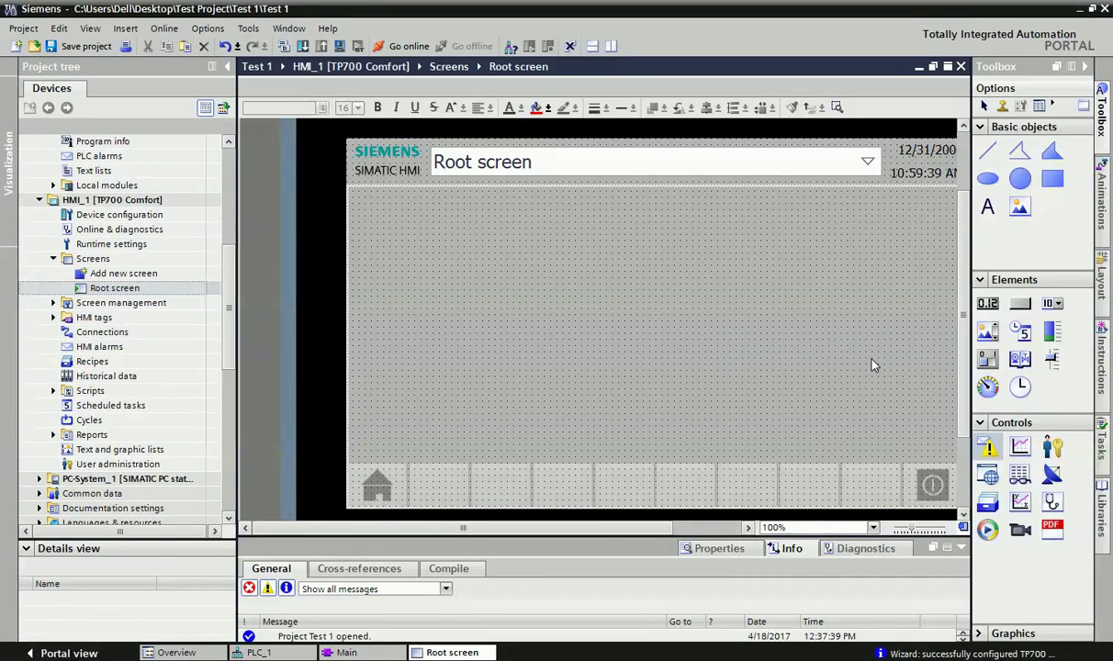
left_click_drag(1020, 303, 566, 311)
Step: Add a second button and caption the two buttons Start and Stop
left_click(565, 266)
left_click(564, 267)
double_click(586, 268)
type("Start")
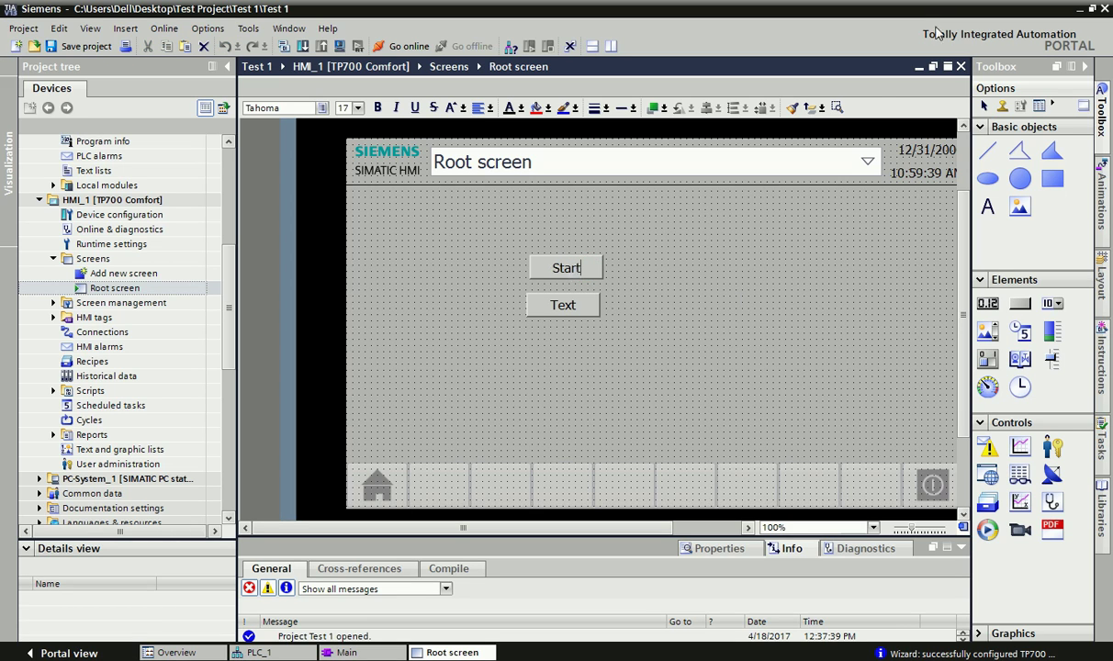
double_click(577, 303)
type("Stop")
left_click(655, 363)
Step: Align the Stop button directly beneath the Start button
left_click_drag(589, 301, 589, 312)
left_click_drag(584, 272, 513, 256)
left_click_drag(588, 318, 514, 320)
left_click(647, 320)
Step: Place a pump graphic to the right of the Start and Stop buttons
left_click_drag(963, 408, 746, 292)
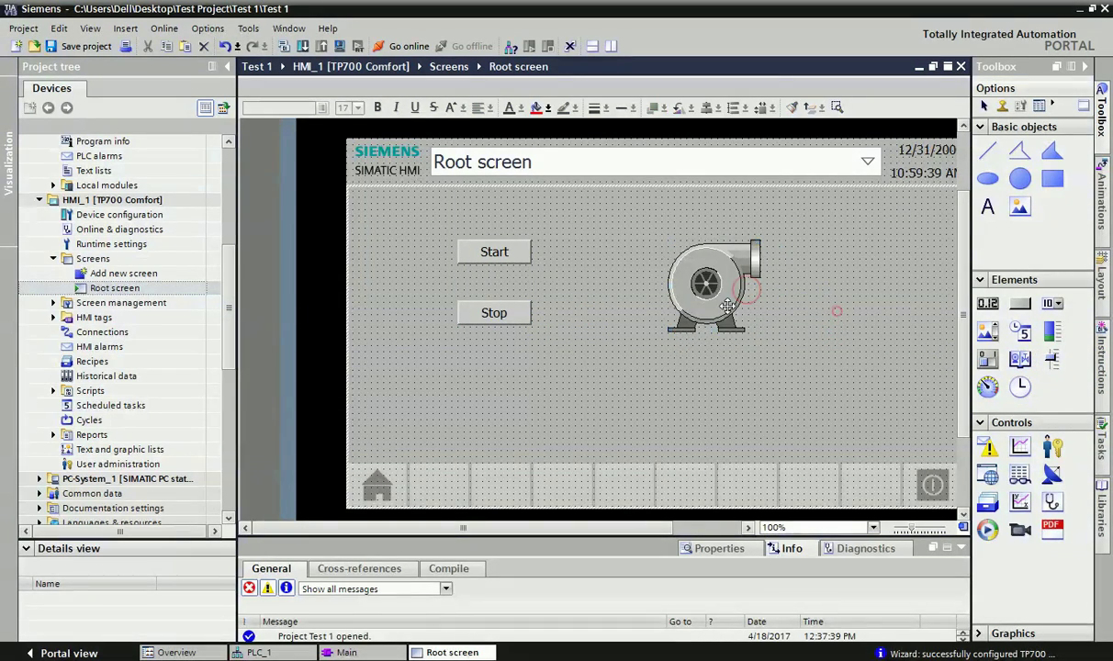
left_click(821, 311)
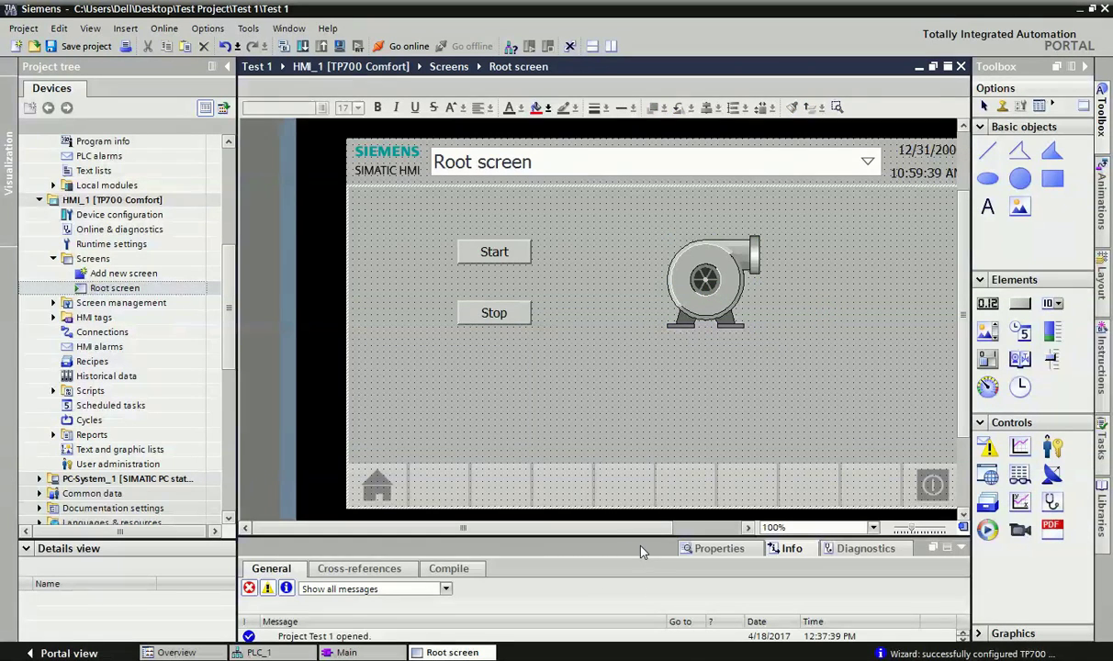
left_click_drag(640, 536, 640, 425)
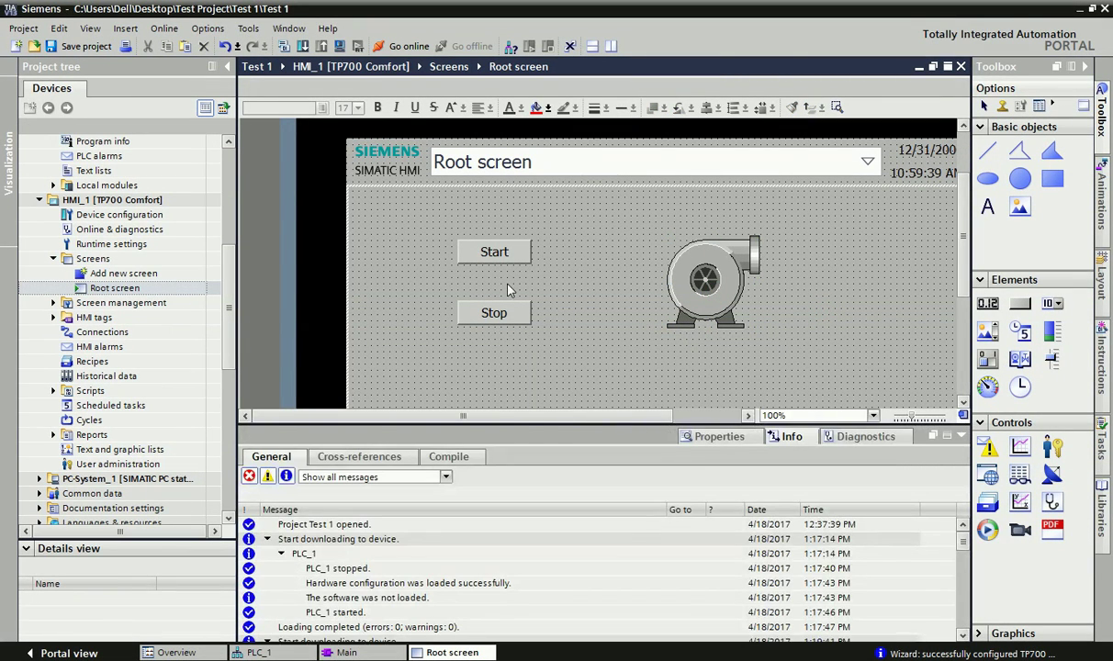
left_click(506, 251)
left_click(447, 335)
left_click_drag(229, 317, 225, 184)
Step: Open Main [OB1] and check Network 3's Start contact and set coil
double_click(138, 258)
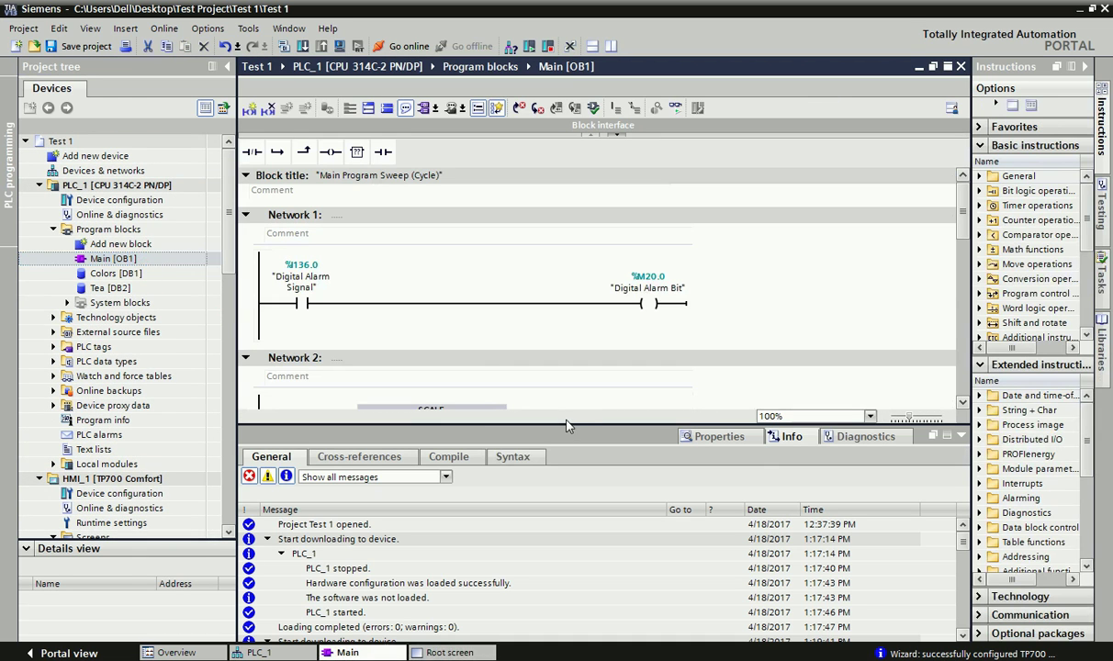
left_click_drag(567, 424, 567, 582)
scroll(643, 395, "down", 10)
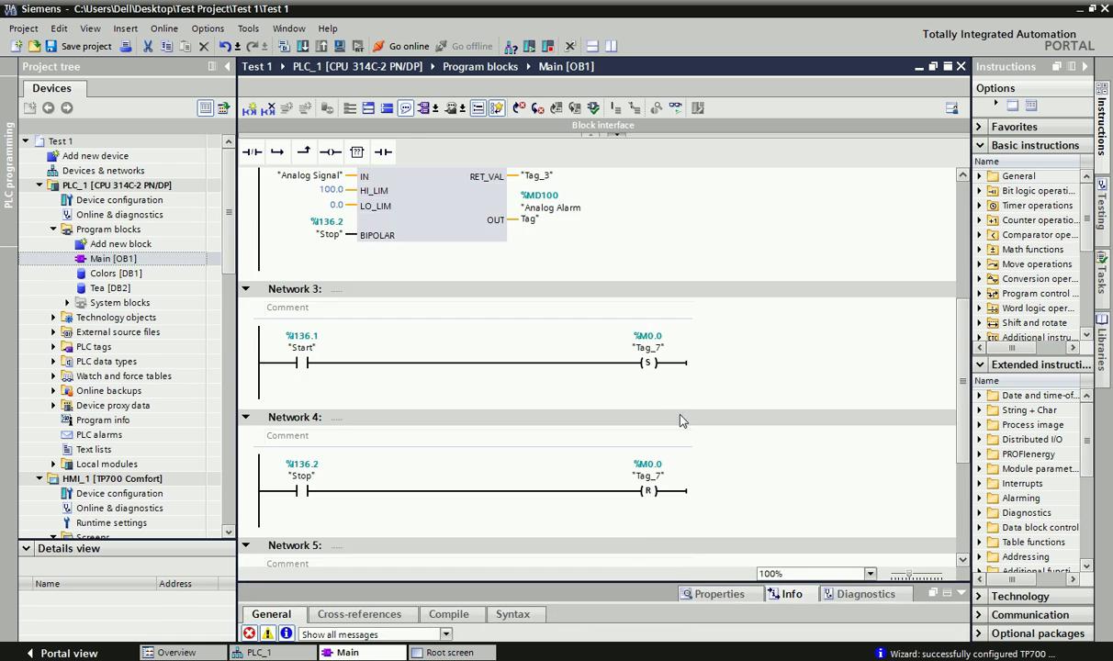
scroll(515, 395, "up", 3)
left_click(648, 275)
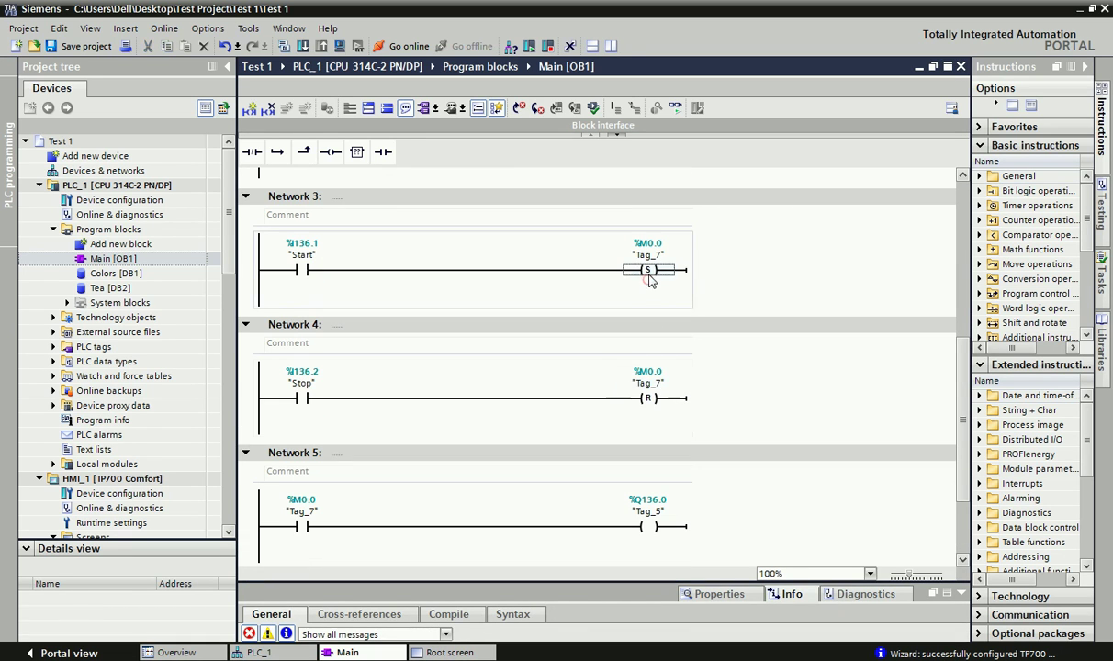
left_click(650, 403)
left_click(306, 274)
left_click(656, 270)
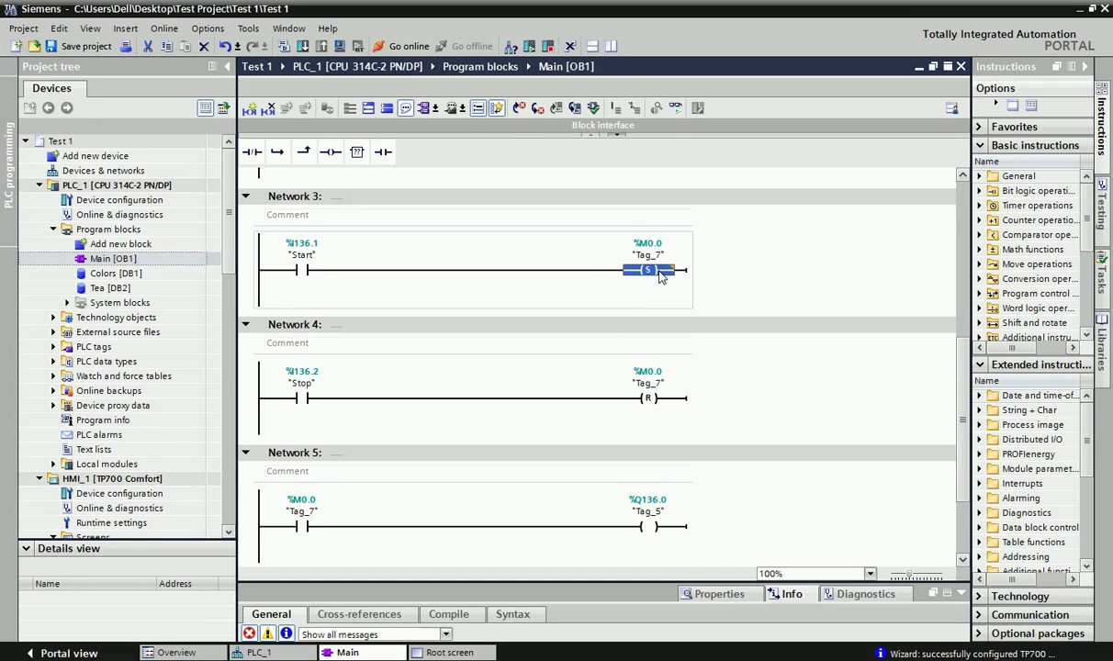
Step: Check Network 4's reset coil and Network 5's Tag_7 contact, then return to the Root screen
left_click(285, 394)
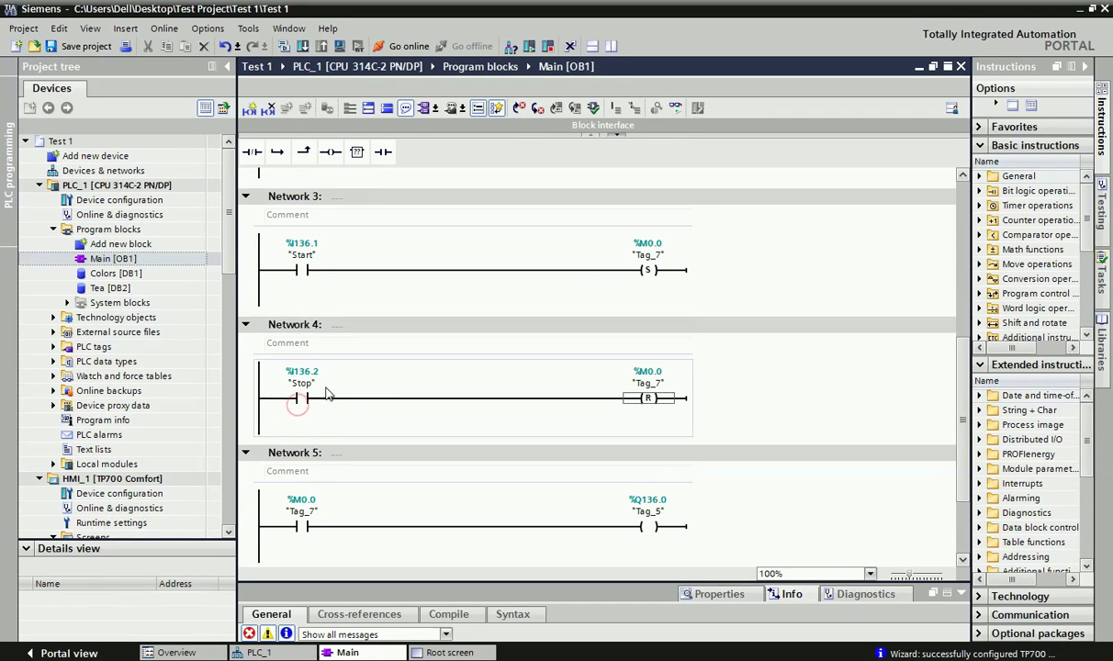
left_click(654, 402)
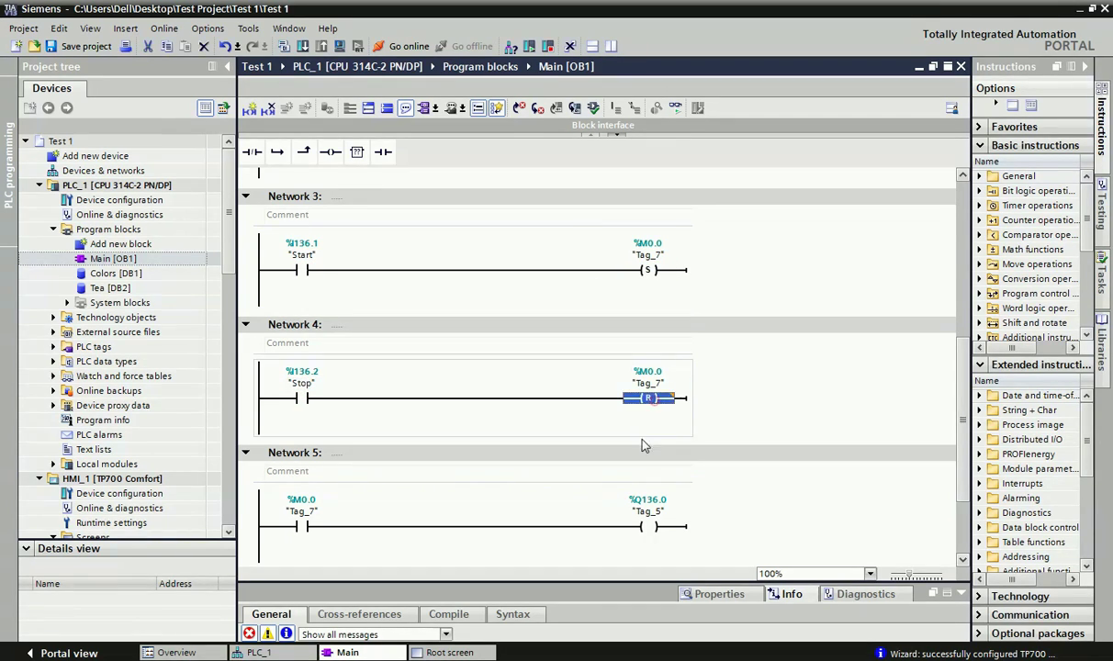
left_click(305, 526)
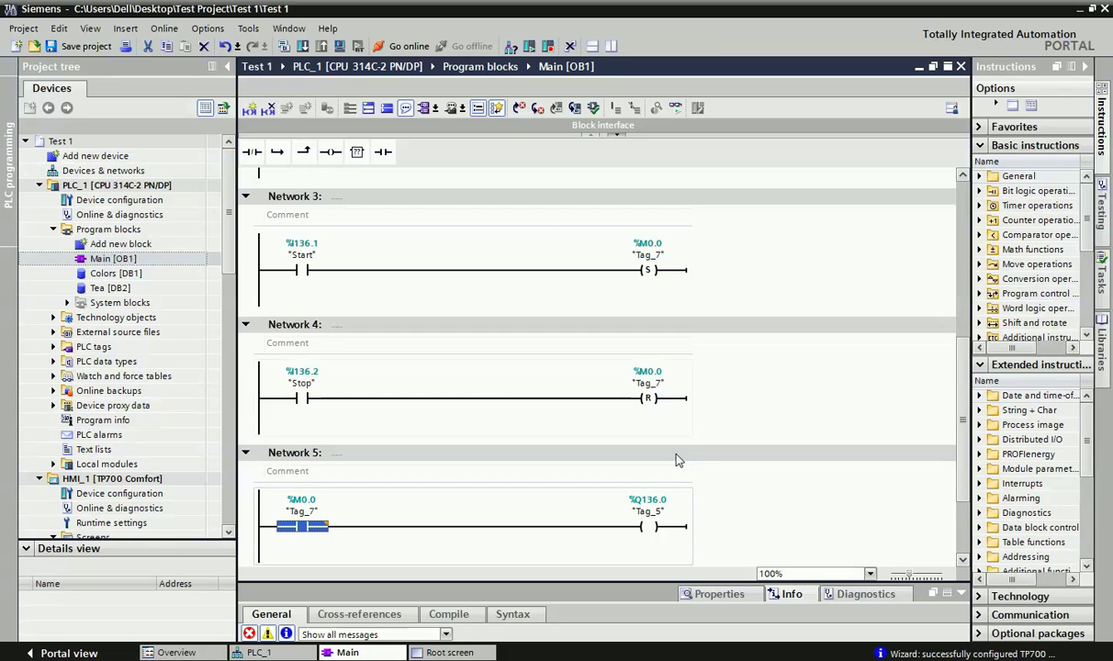
left_click(652, 397)
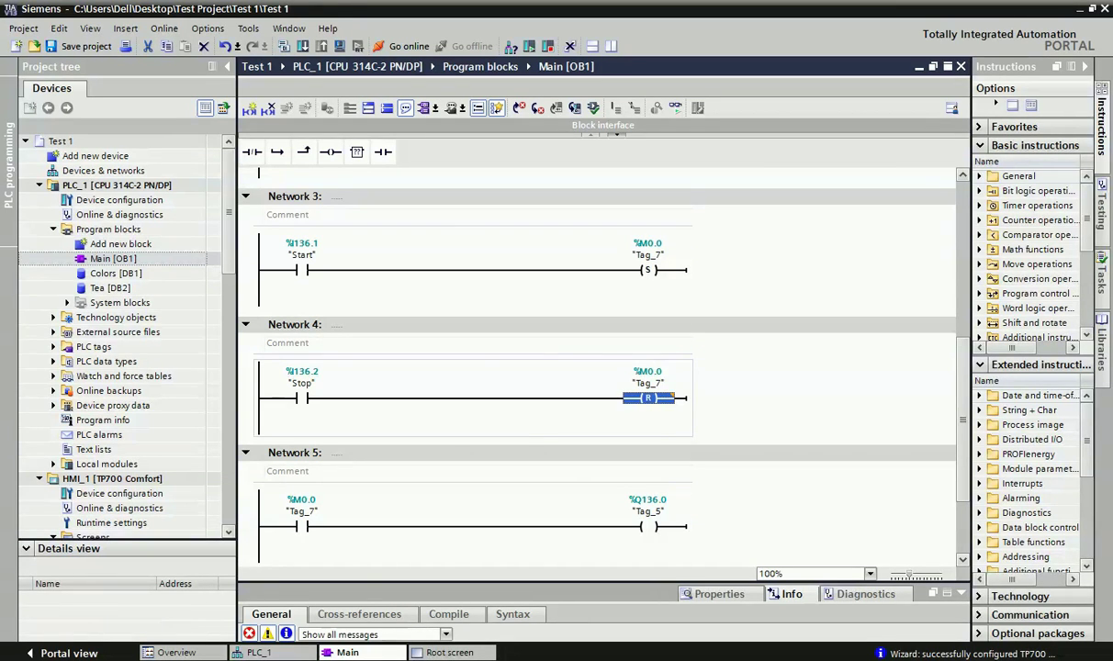
left_click(449, 652)
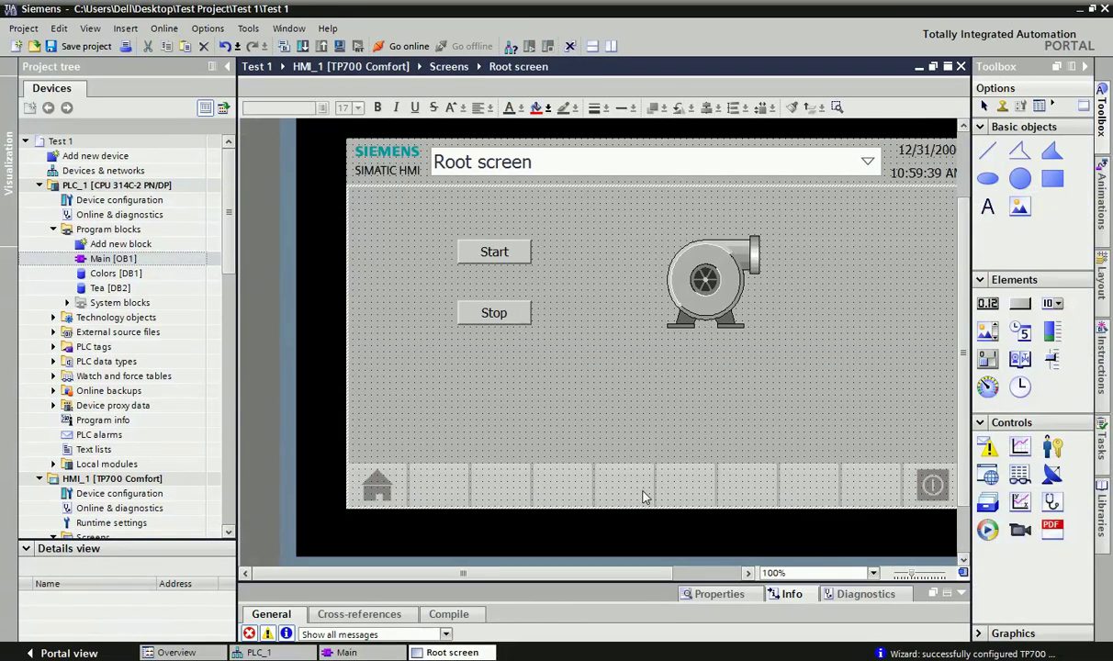
Step: Add the SetBit function to the Start button's Click event
left_click_drag(632, 593, 584, 358)
left_click(478, 248)
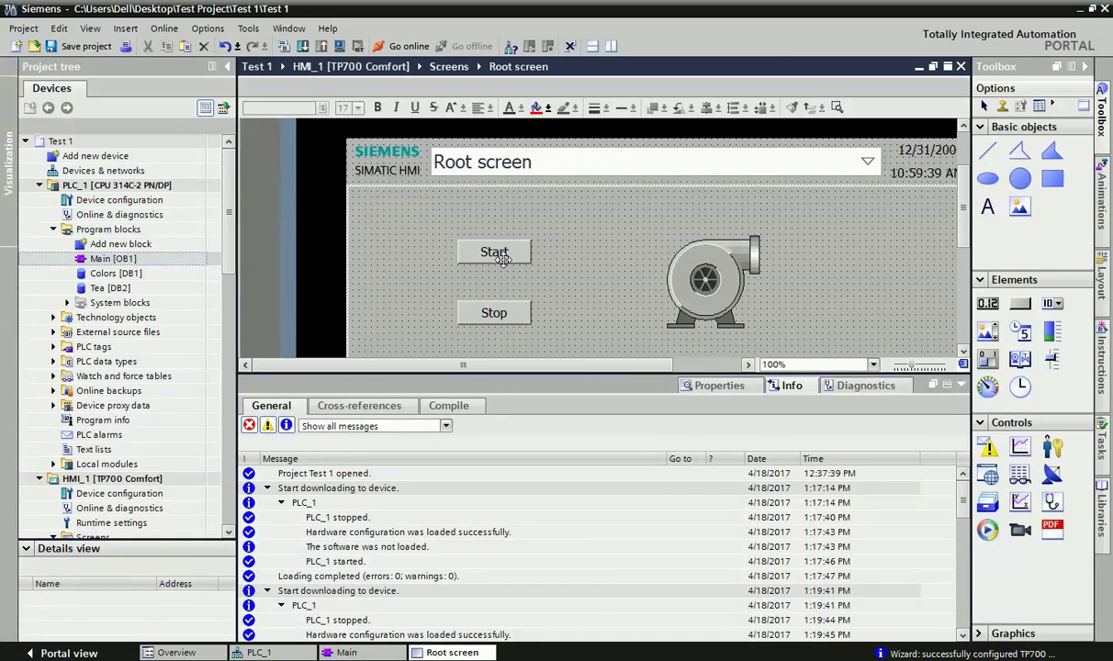
left_click(691, 386)
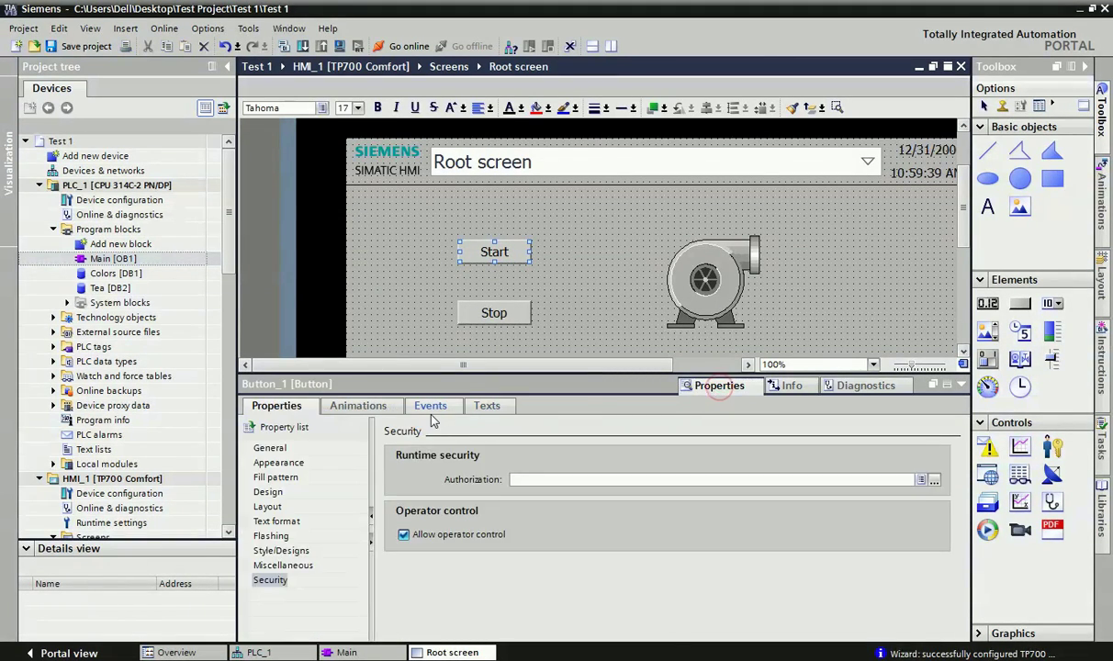
left_click(431, 406)
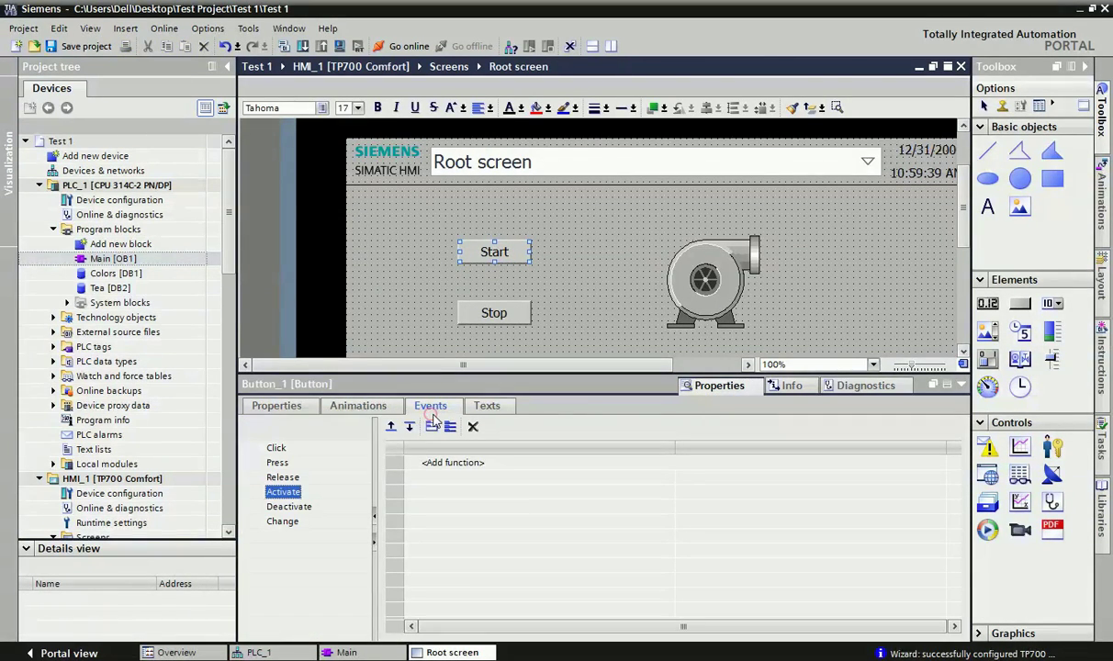
left_click(278, 448)
left_click(454, 464)
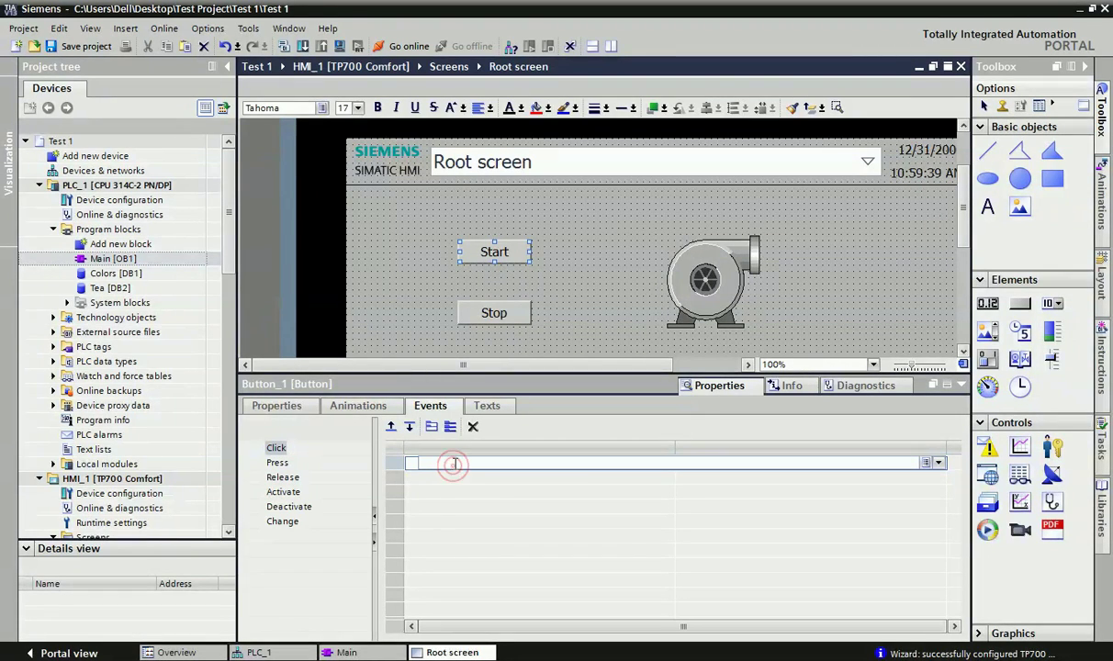
type("set")
left_click(444, 508)
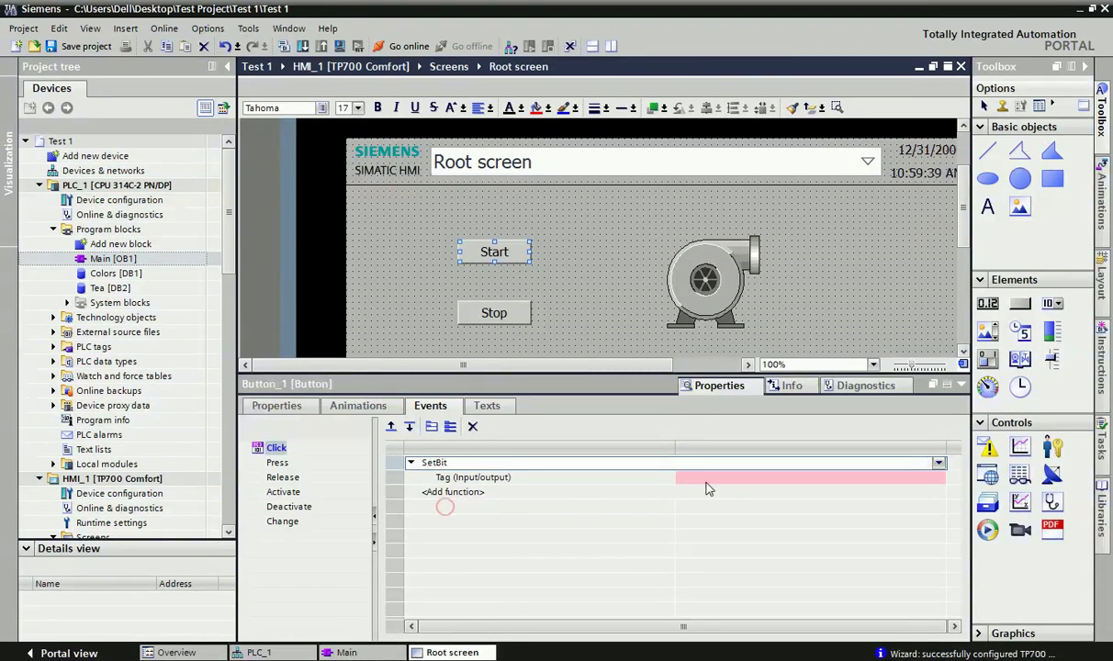
Step: Choose Tag_7 from the PLC default tag table as SetBit's tag
left_click(940, 478)
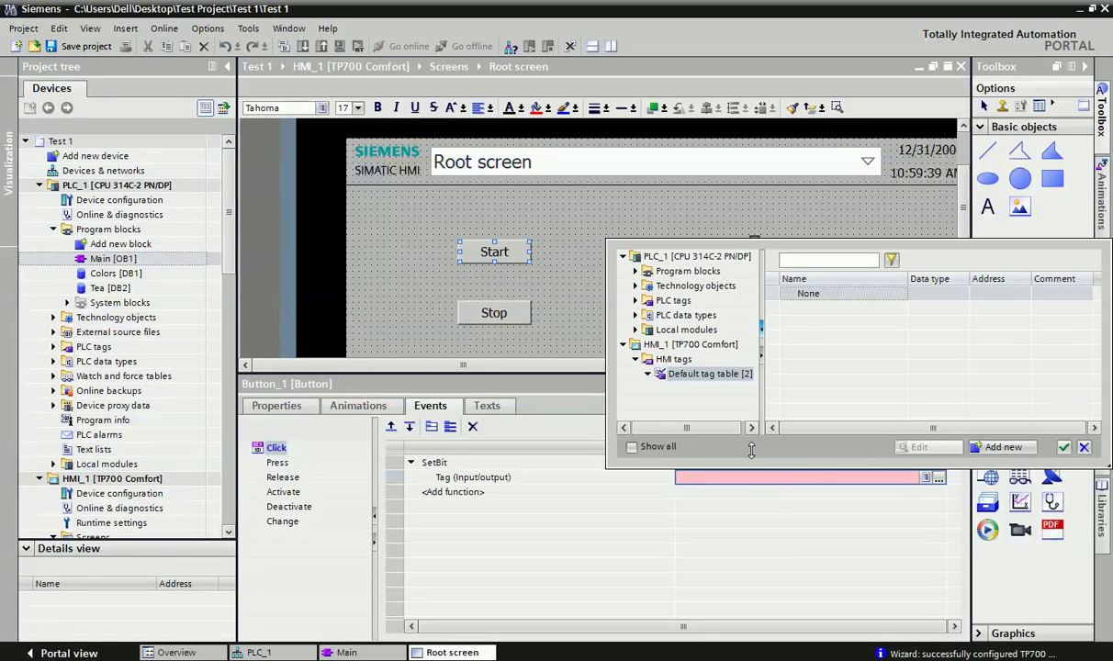
left_click(640, 303)
left_click(634, 301)
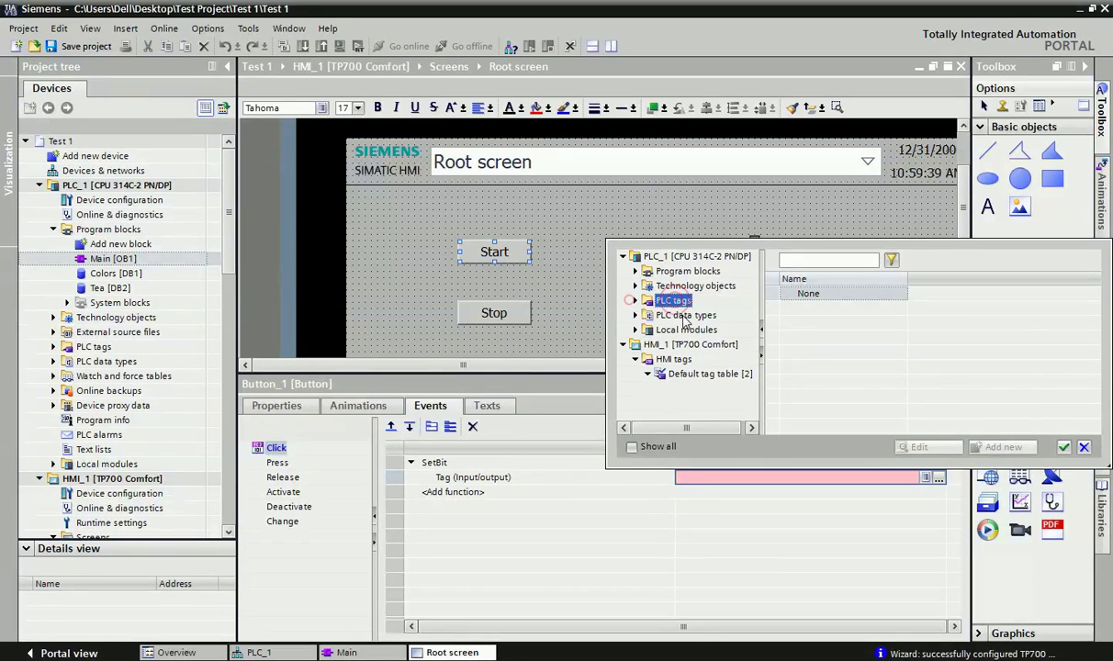
left_click(635, 301)
left_click(700, 316)
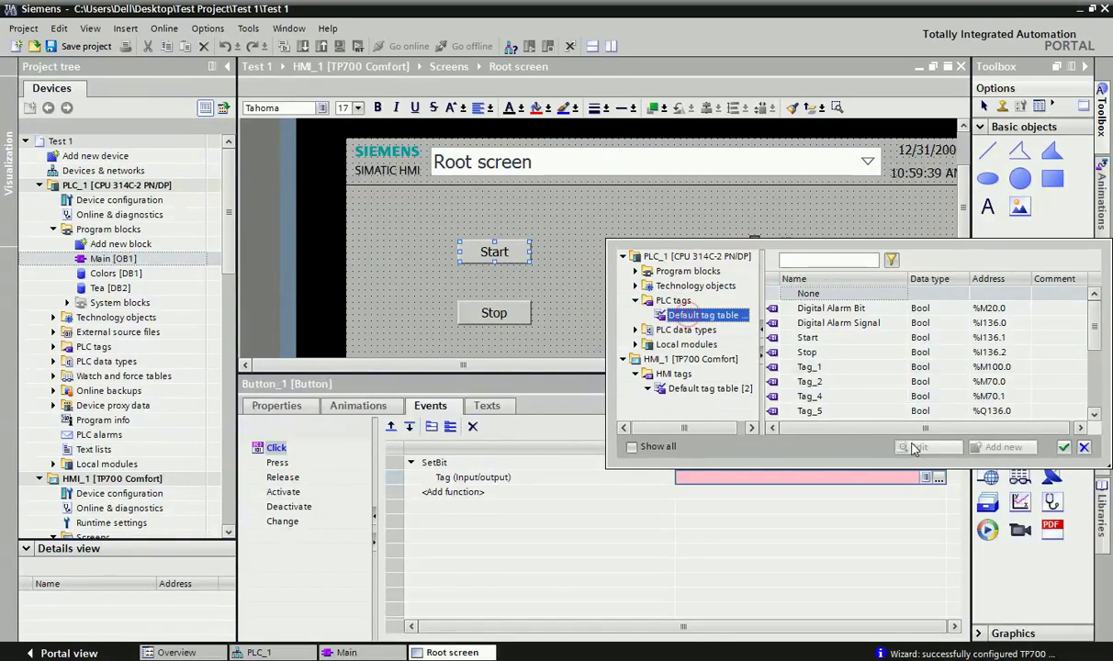
left_click_drag(832, 238, 832, 145)
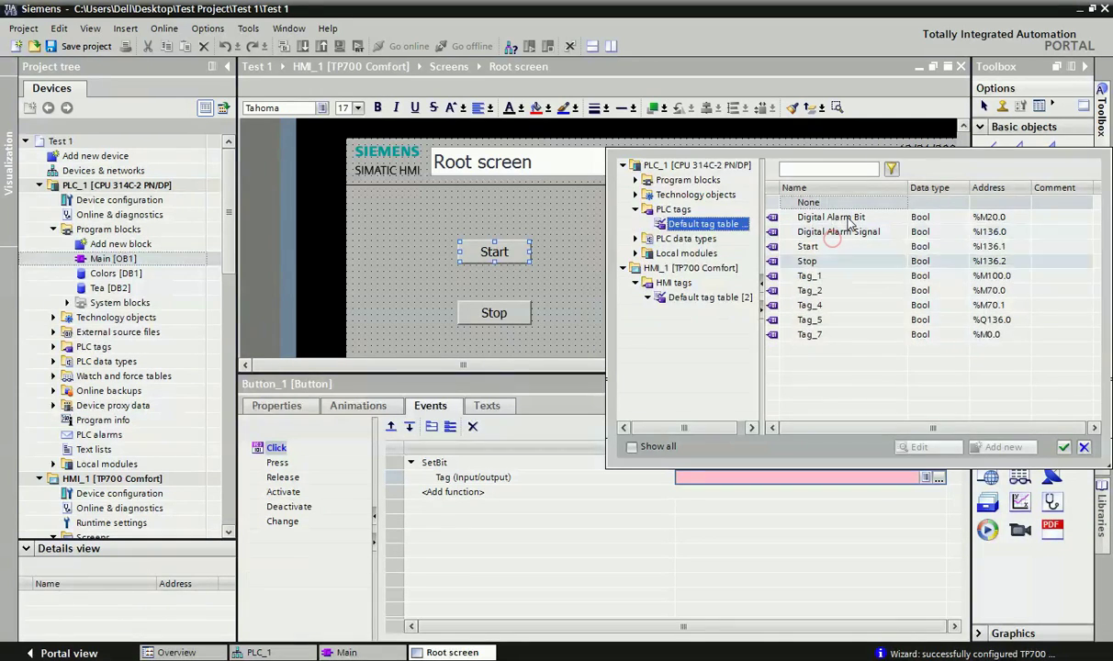
double_click(803, 323)
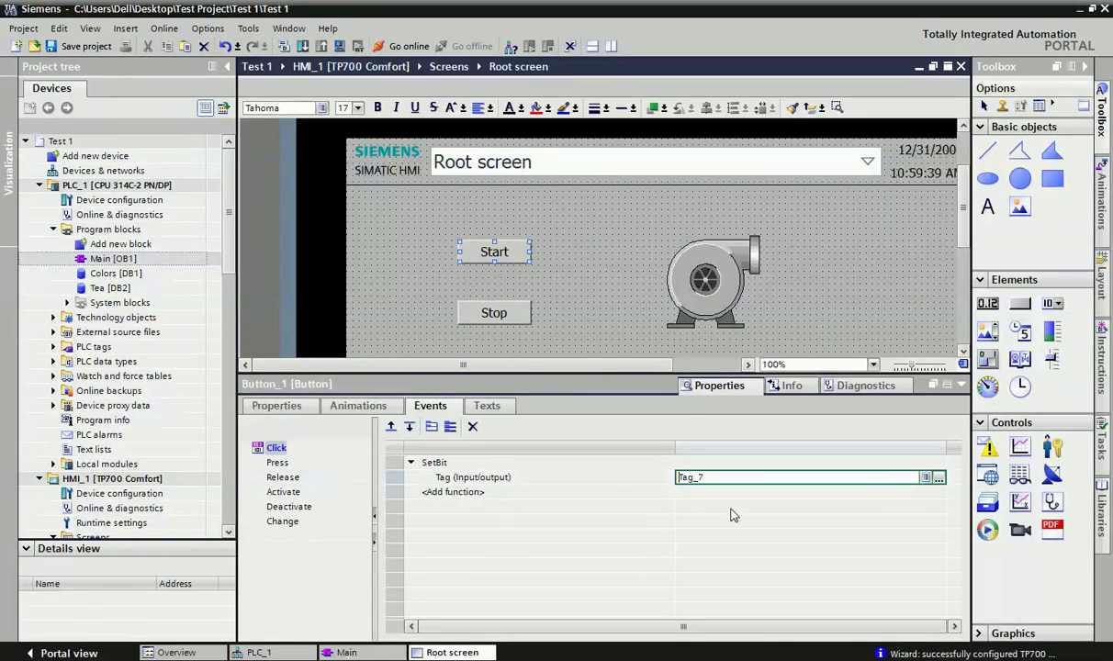
left_click(511, 314)
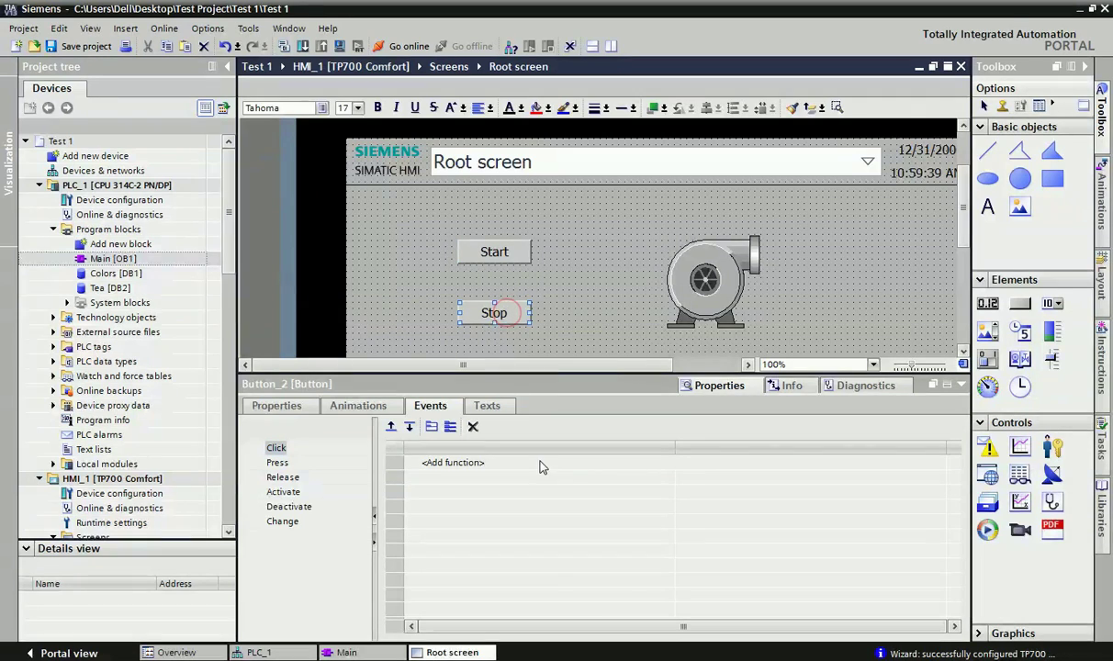
Step: Add ResetBit on Tag_7 to the Stop button's Click event
left_click(484, 464)
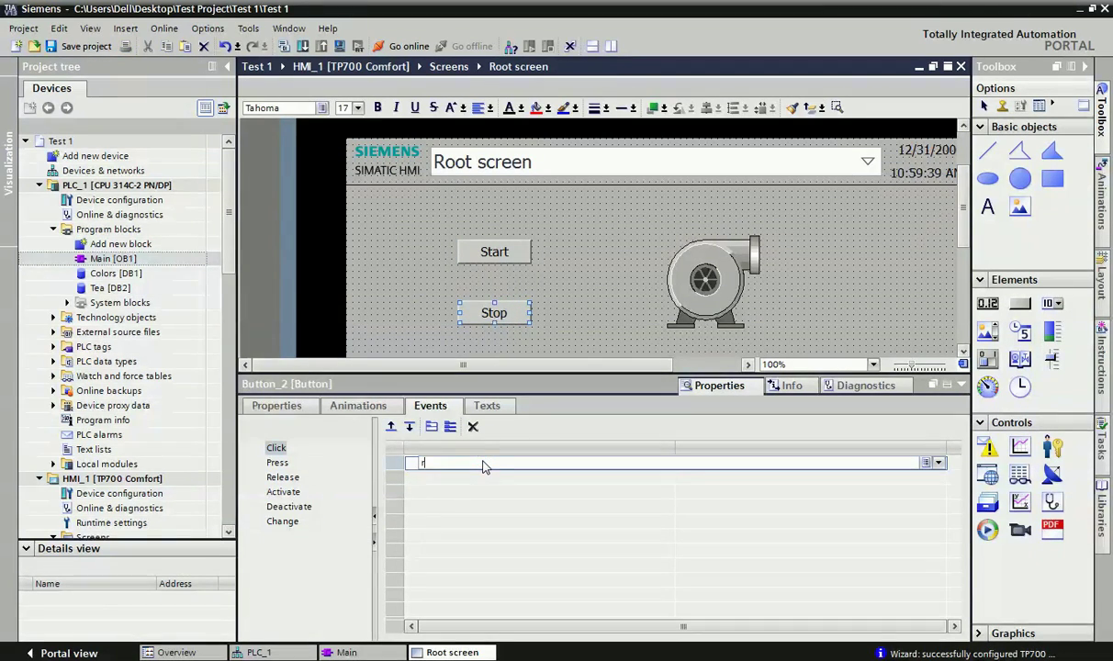
type("reset")
left_click(441, 478)
left_click(817, 478)
left_click(939, 478)
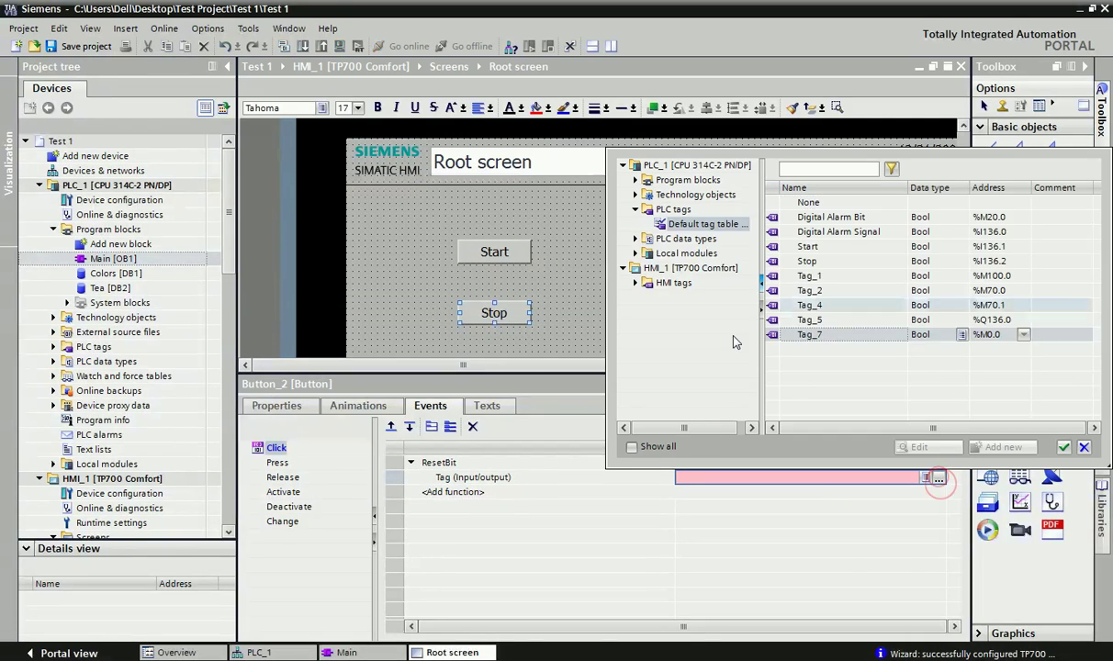
double_click(808, 334)
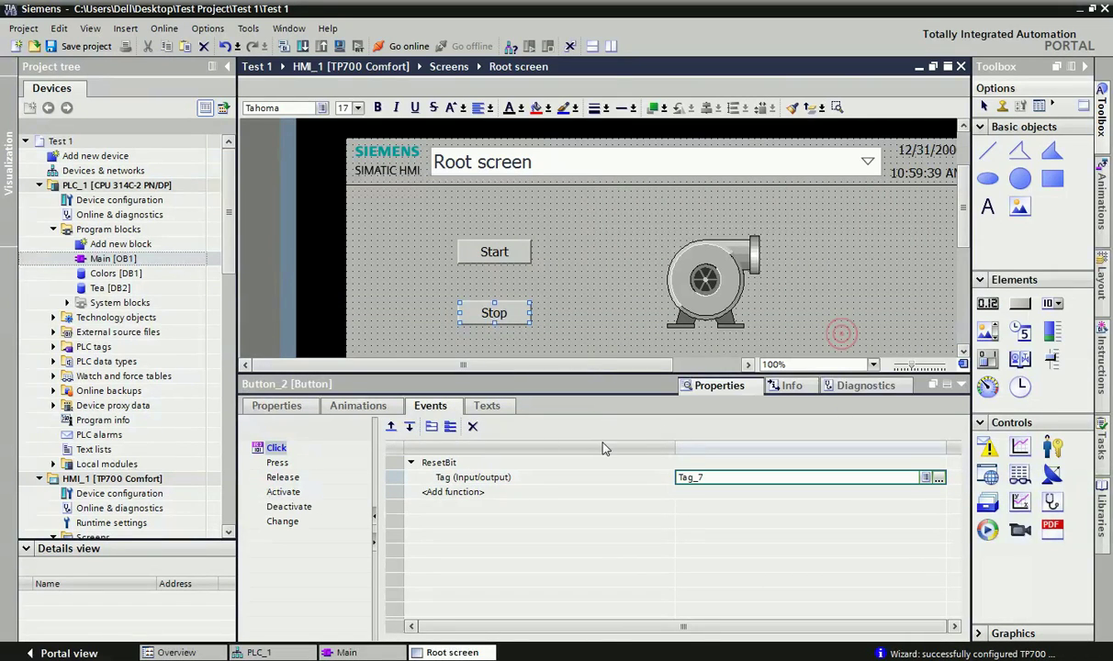
left_click(598, 309)
Step: Select the pump graphic and view its events
left_click(715, 281)
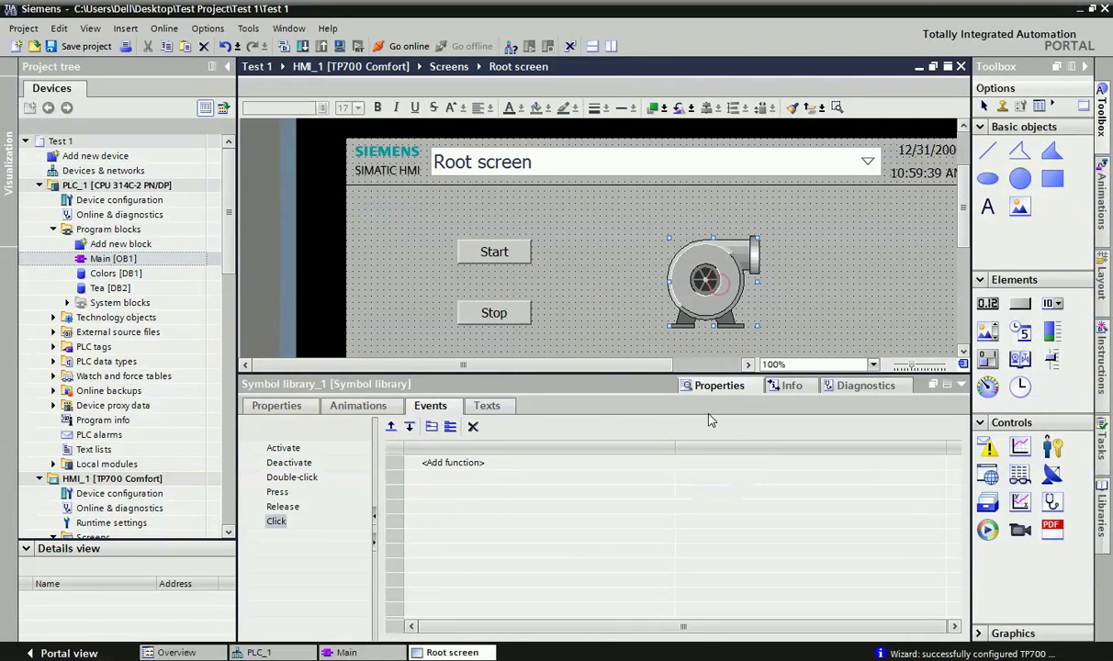
left_click(286, 448)
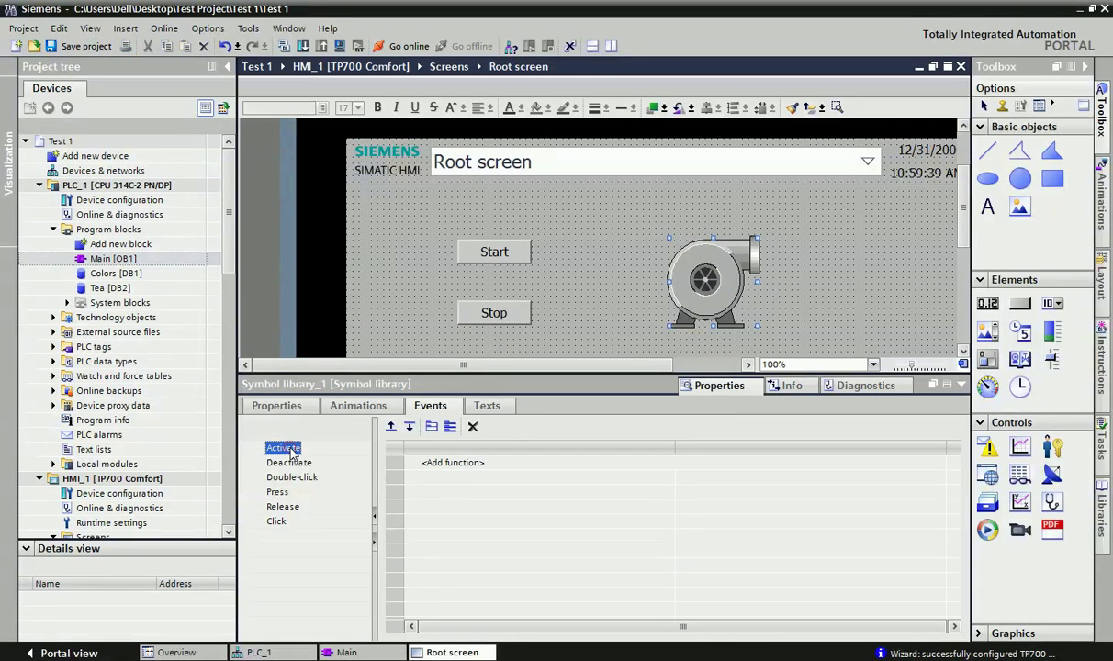
left_click(638, 384)
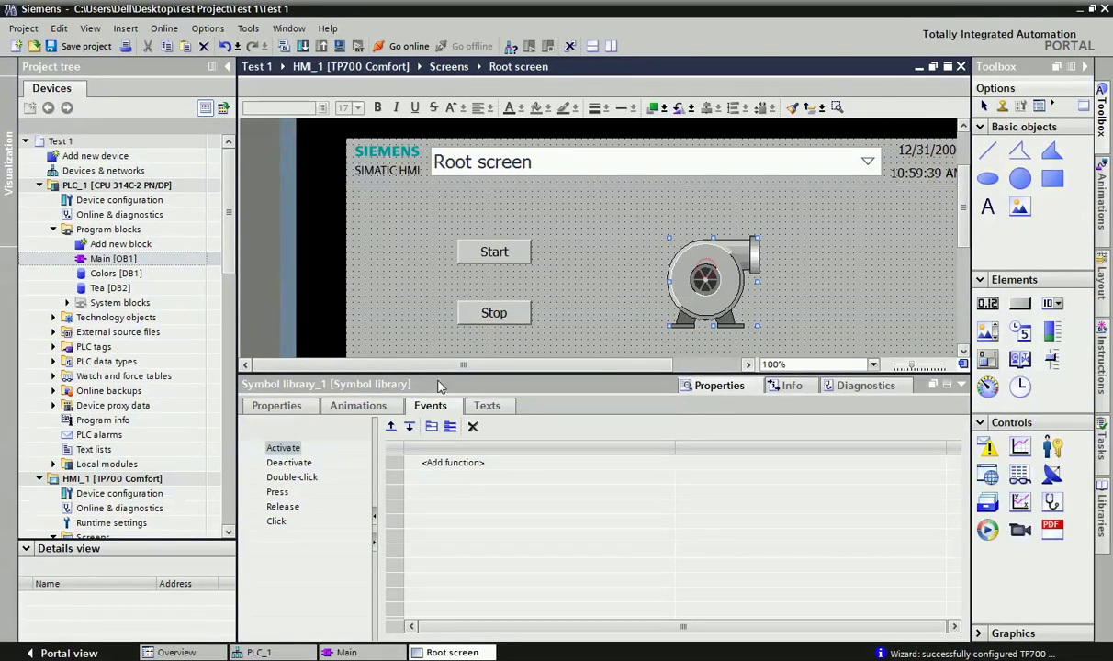
Step: Add an Appearance animation on Tag_7 to the pump with value ranges 0 and 1
left_click(339, 404)
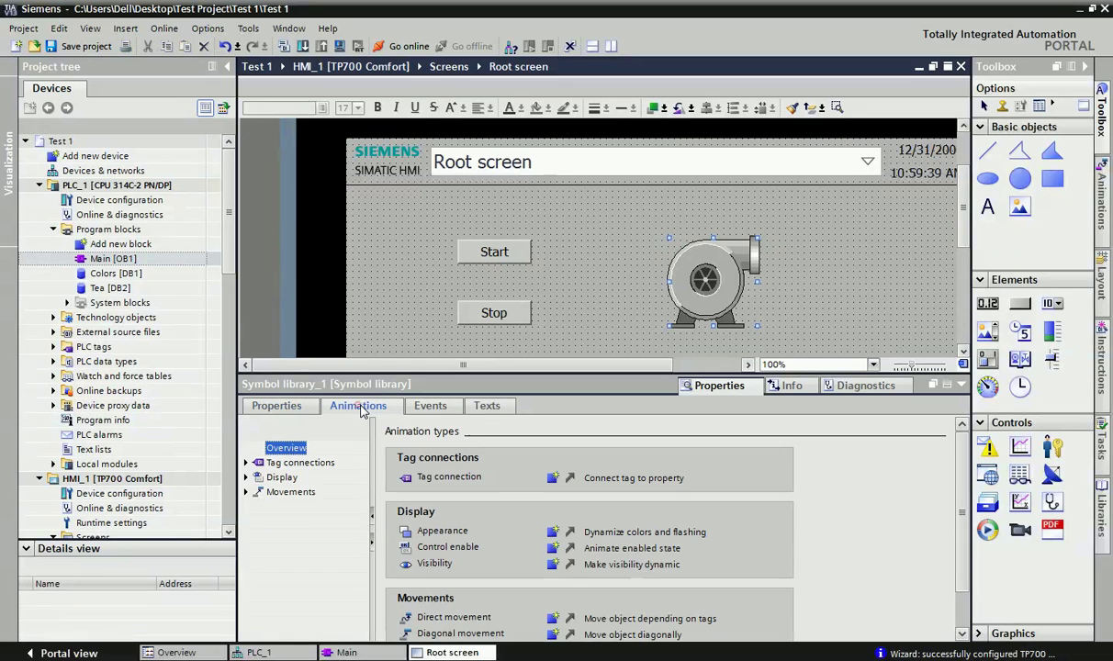
left_click(547, 529)
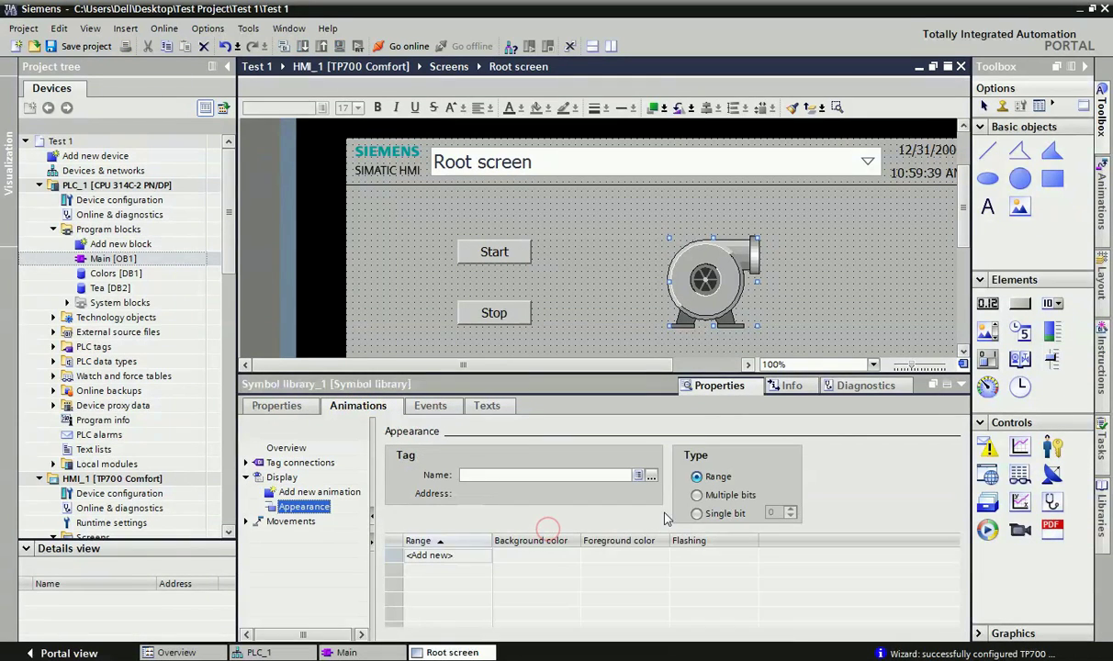
left_click(650, 476)
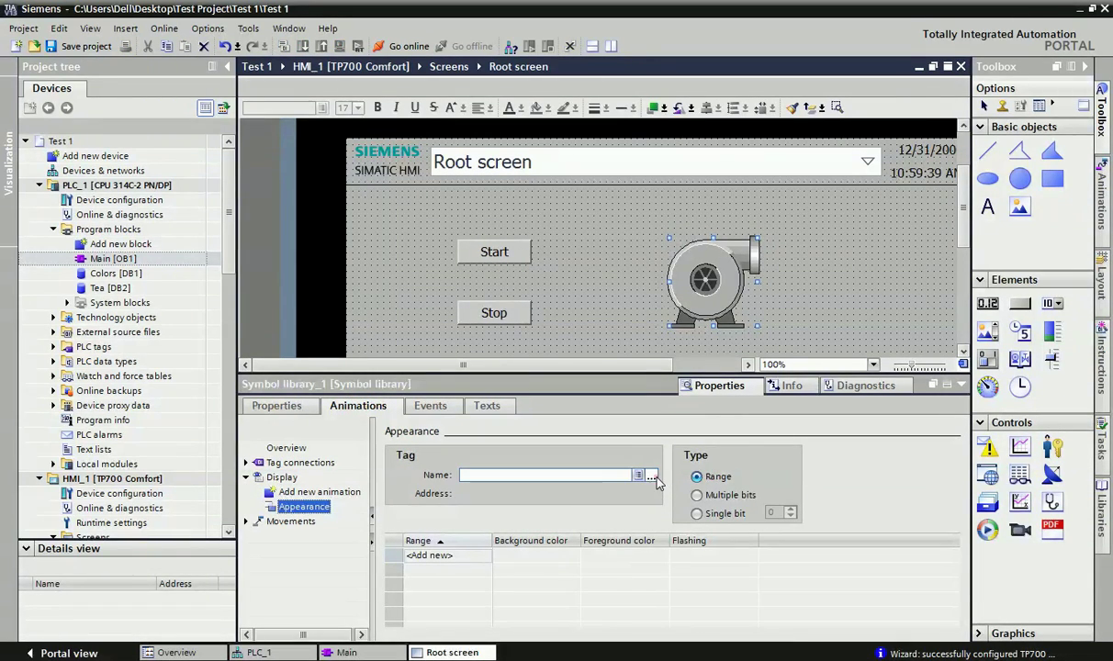
double_click(722, 323)
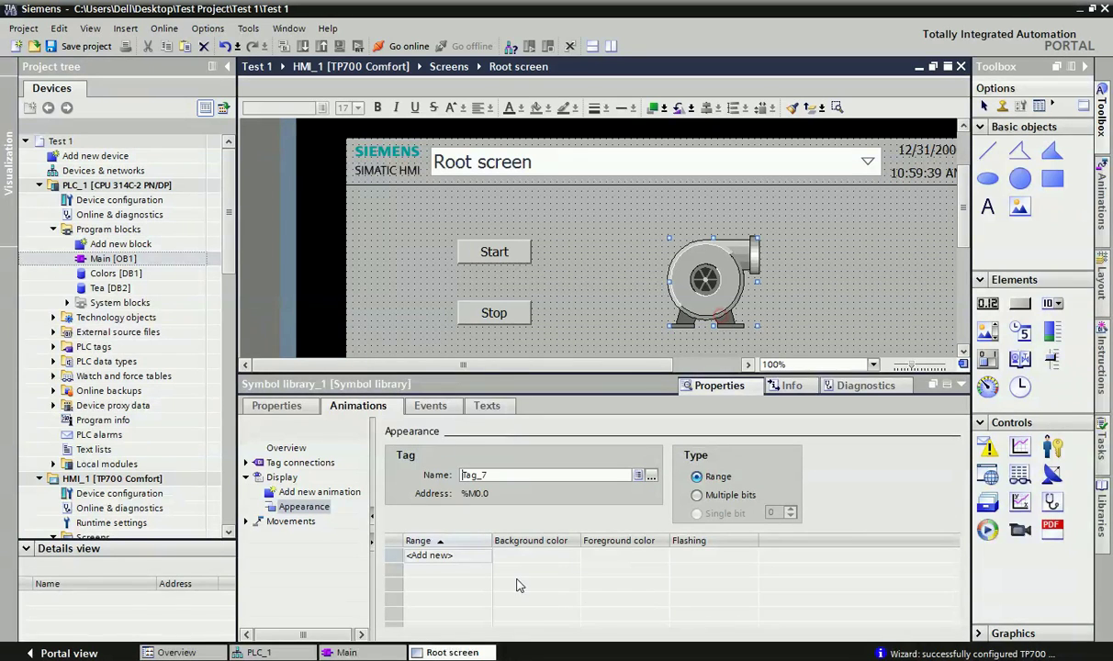
left_click(457, 560)
left_click(457, 571)
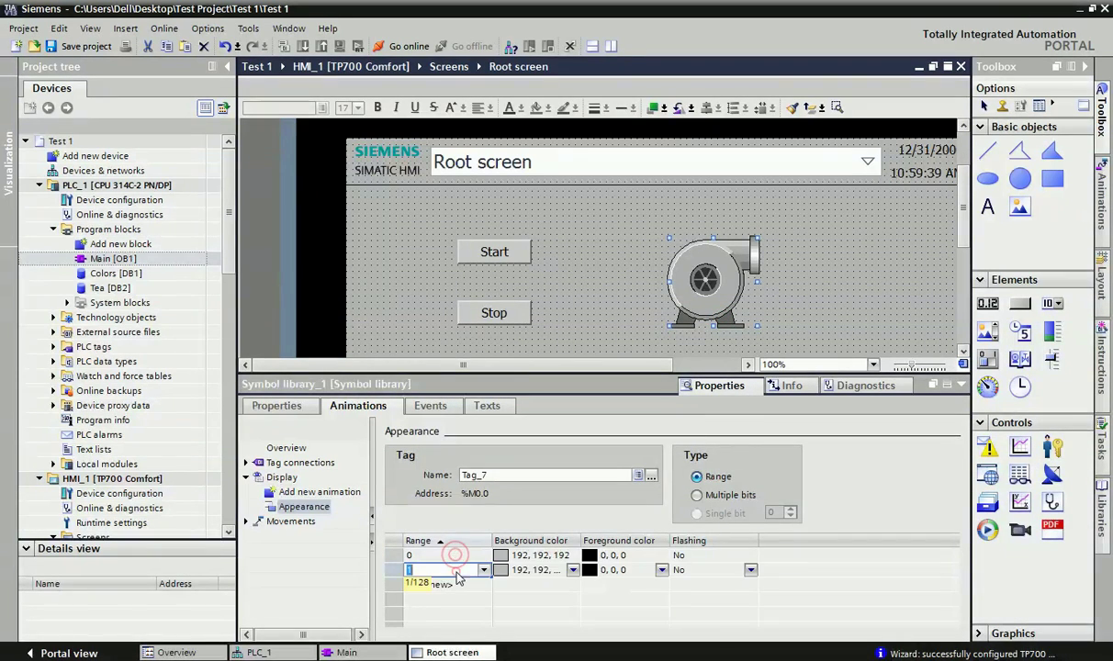
Step: Colour range 0 red and range 1 green for both background and foreground
left_click(573, 556)
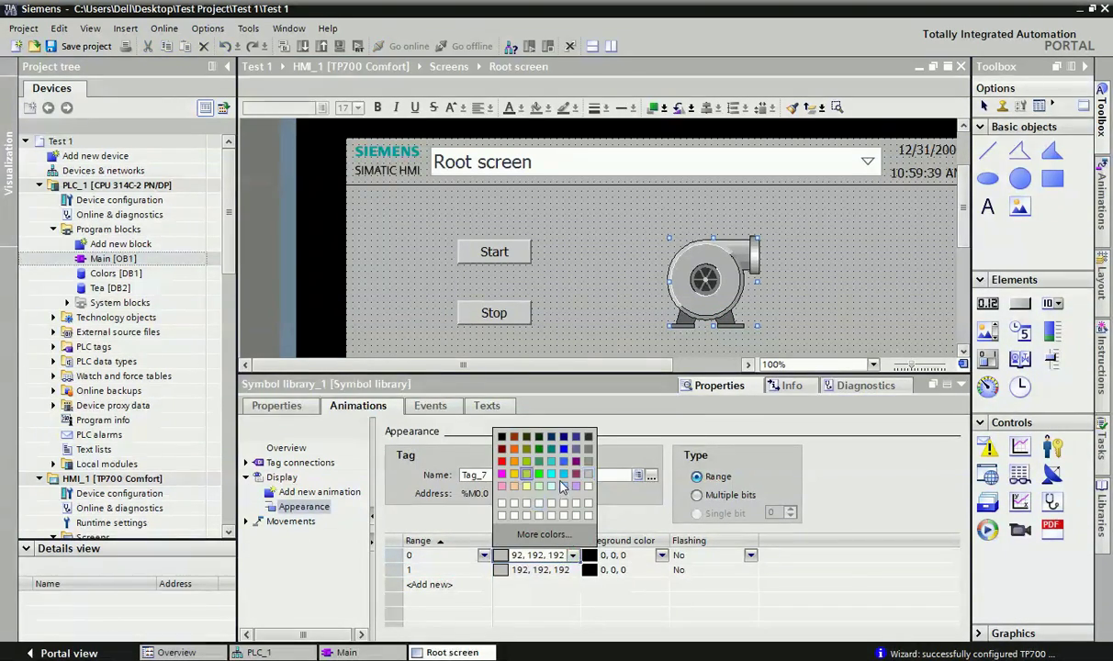
left_click(503, 469)
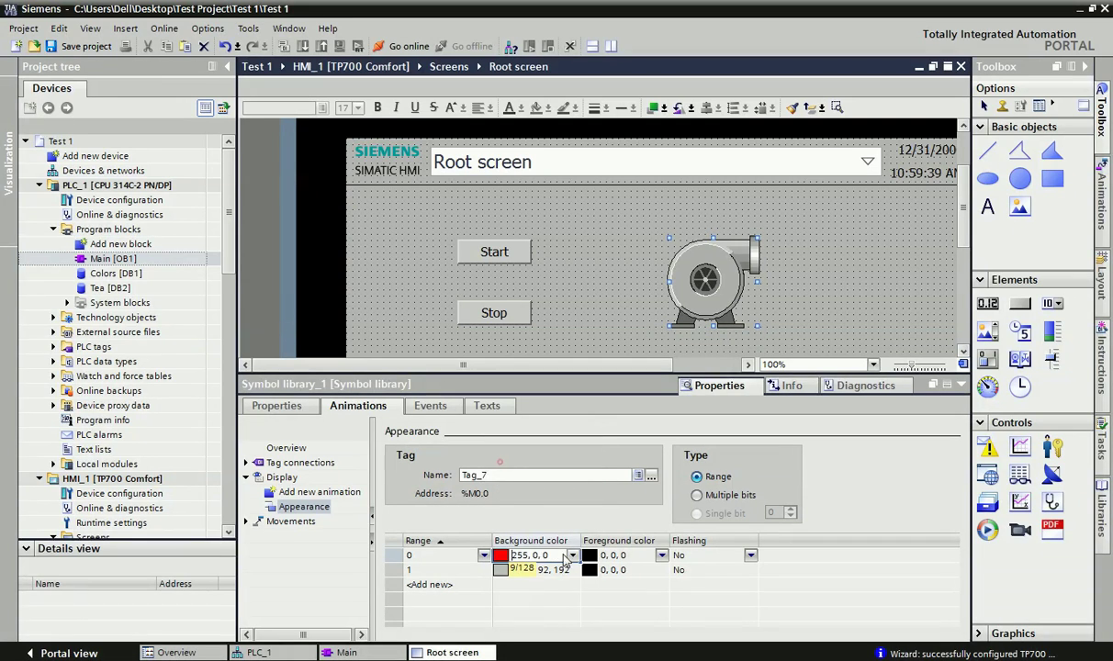
left_click(663, 556)
left_click(591, 462)
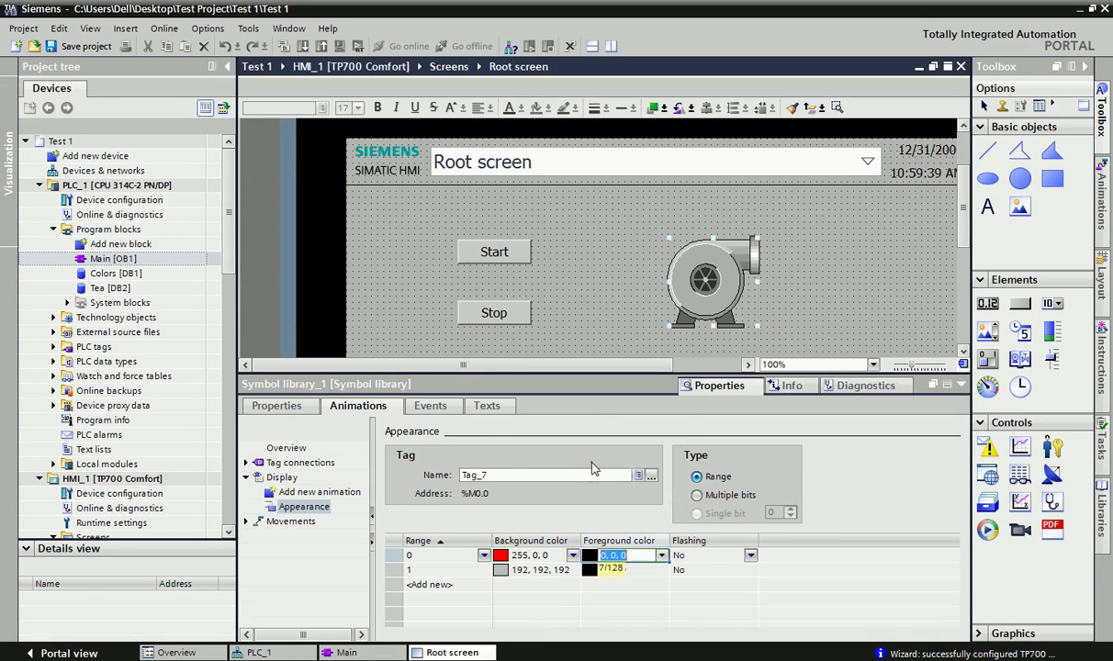
left_click(551, 570)
left_click(572, 570)
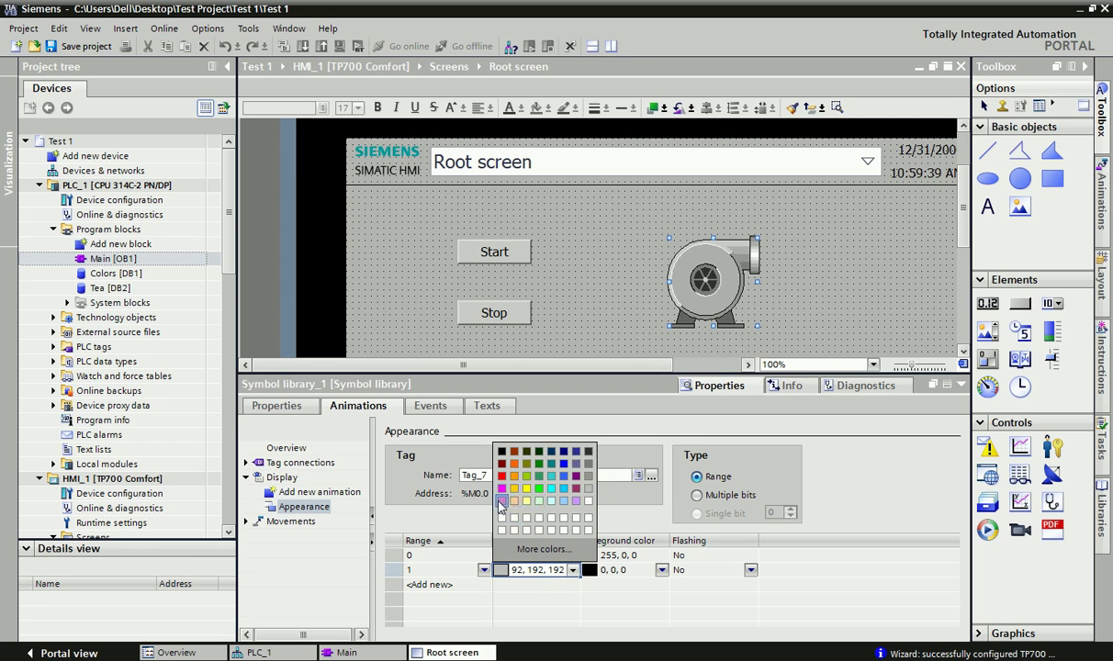
left_click(540, 489)
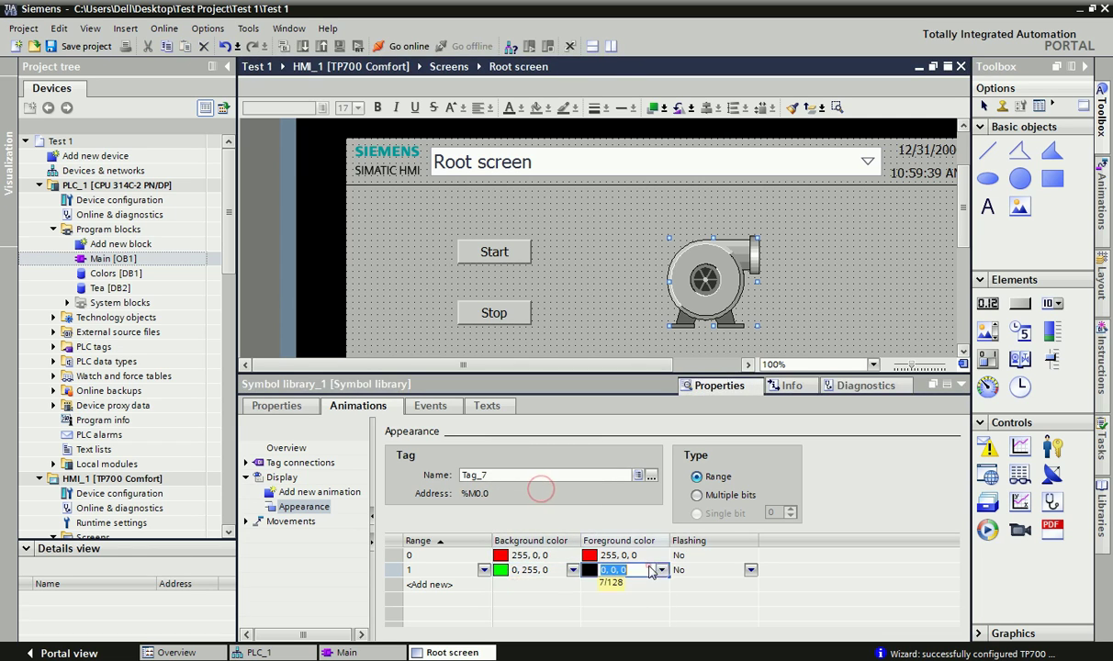
left_click(661, 570)
left_click(624, 490)
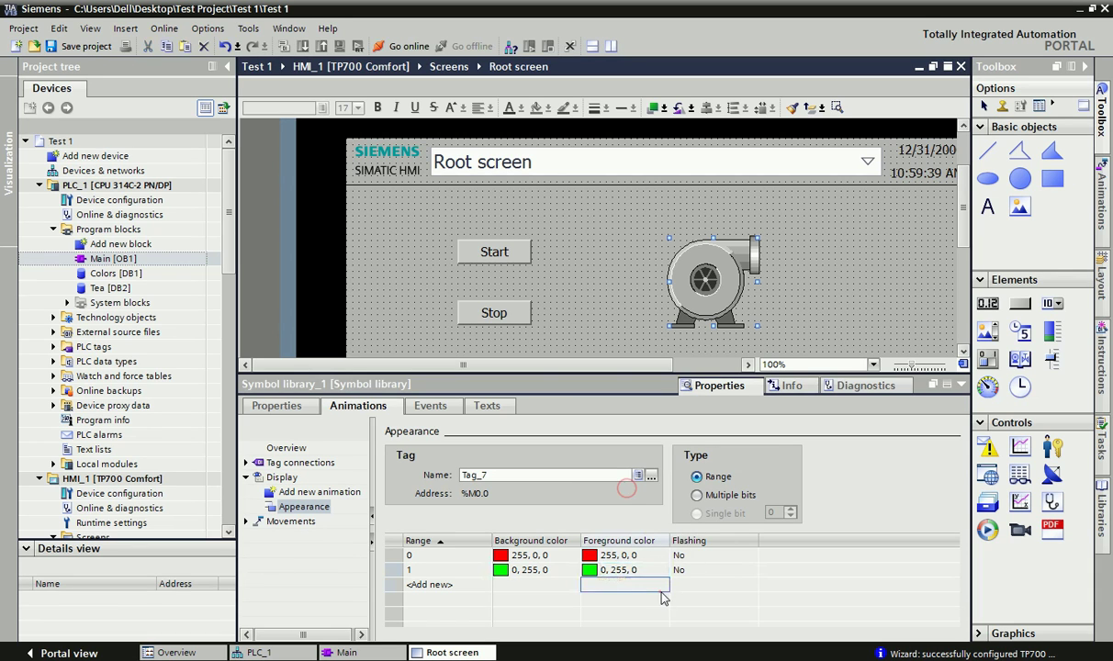
left_click(283, 410)
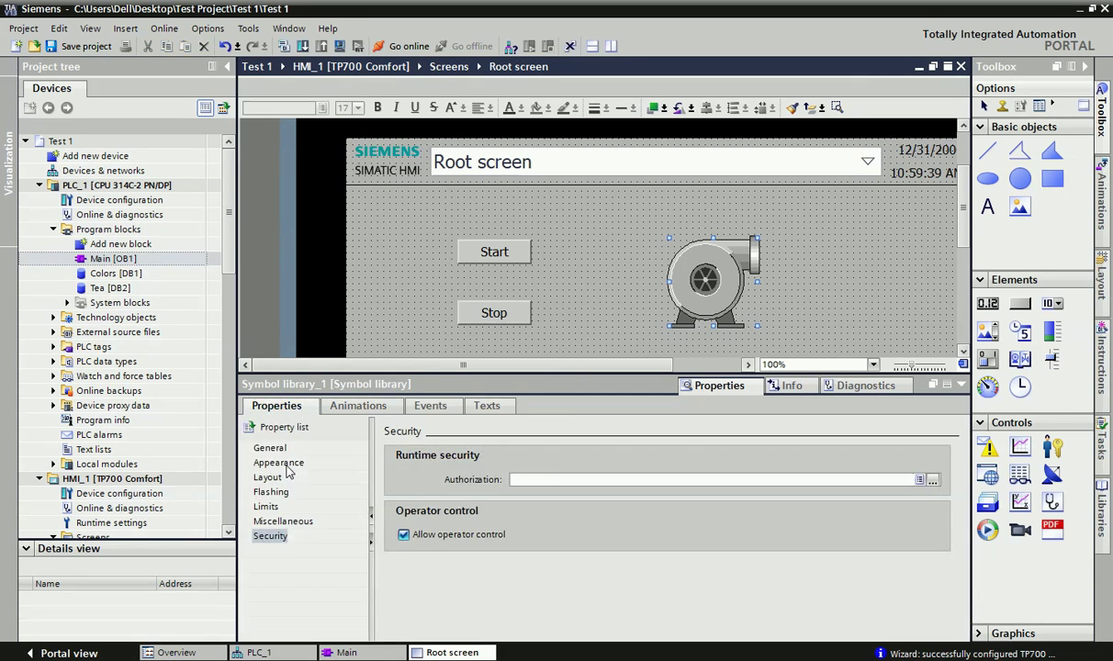
Step: Set the pump's fill style to Shaded and its foreground colour to red (255, 0, 0)
left_click(286, 464)
left_click(885, 498)
left_click(855, 539)
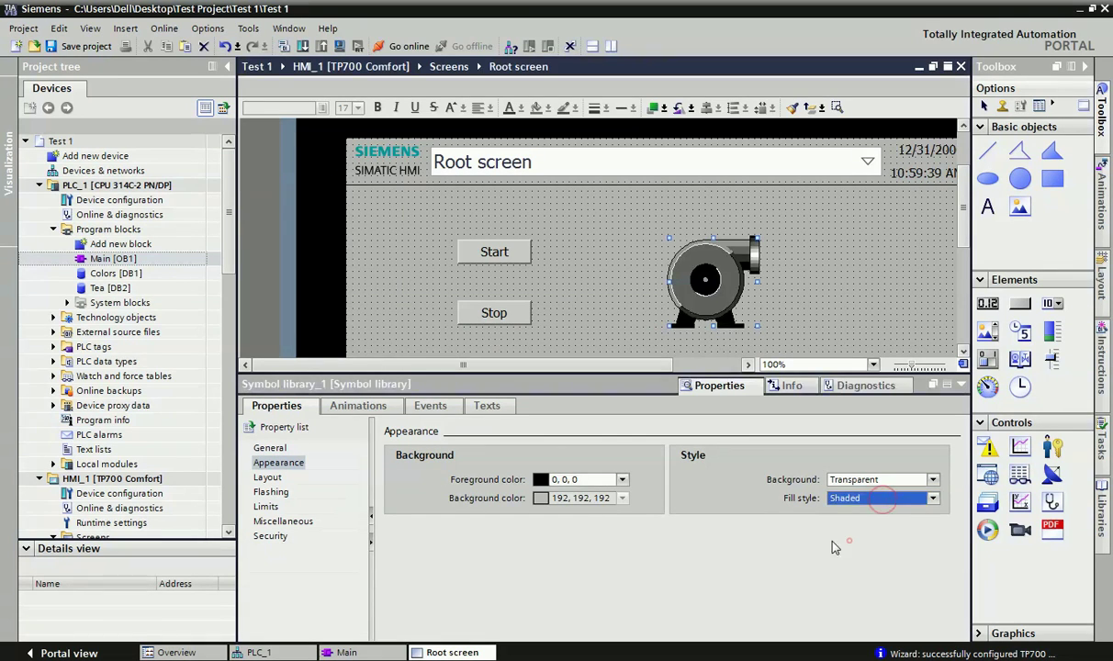
left_click(622, 479)
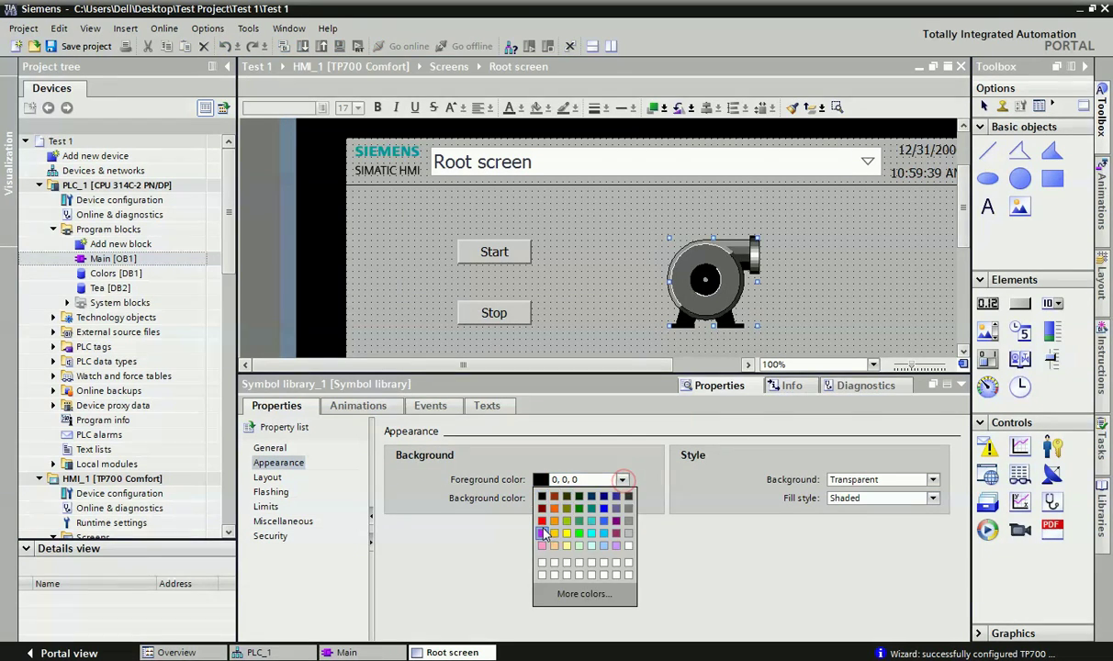
left_click(542, 521)
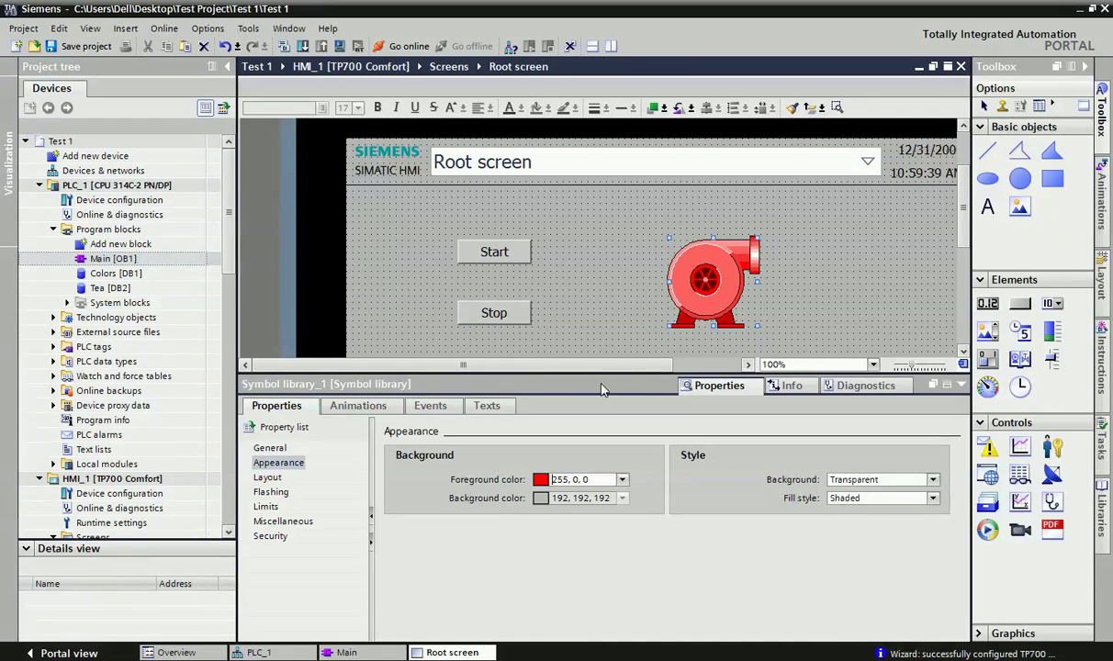
Step: Enlarge the screen editing area and deselect the pump to show Root screen properties
left_click_drag(602, 373, 611, 451)
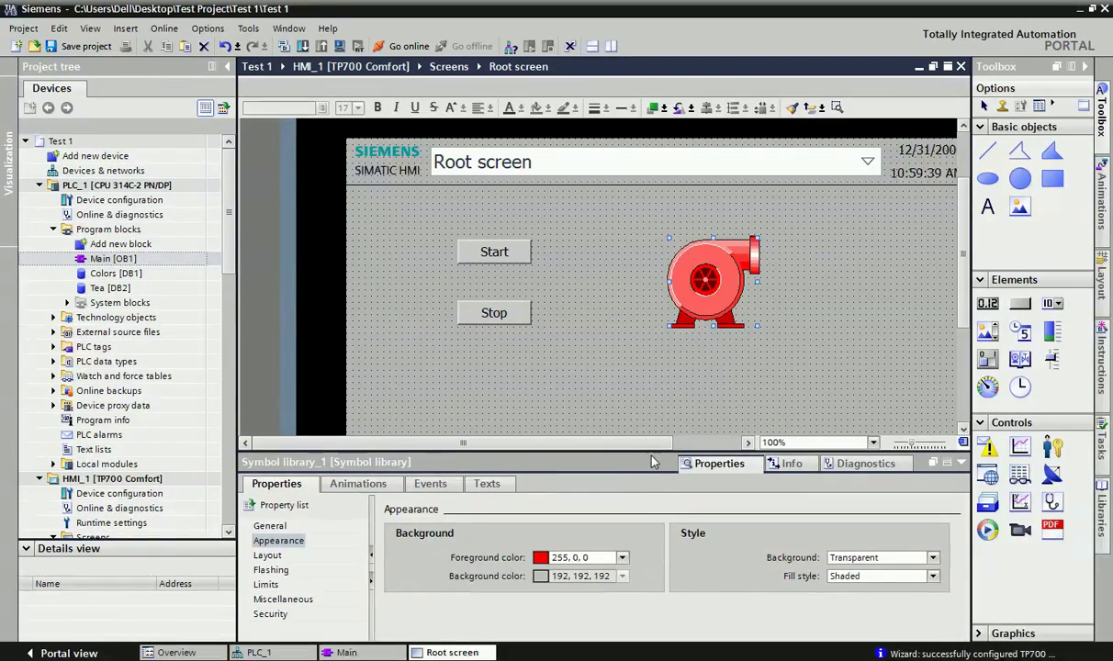
left_click(673, 353)
scroll(622, 388, "down", 3)
scroll(623, 386, "up", 6)
scroll(543, 379, "down", 2)
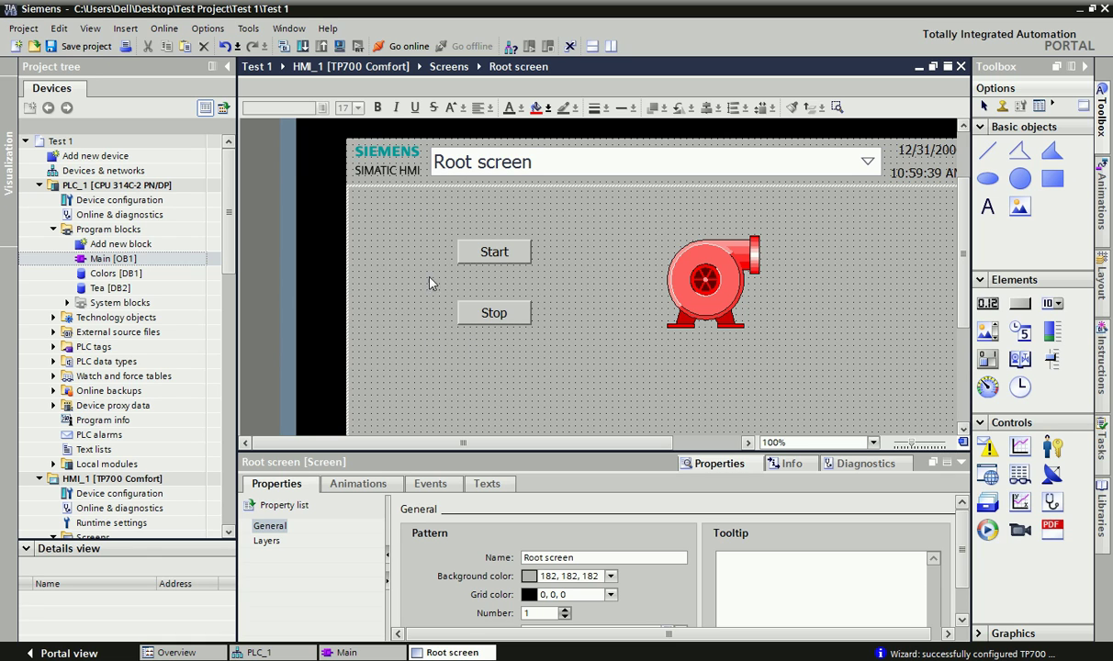
Step: Download HMI_1 to the TP700 Comfort at 192.168.0.3 with Overwrite all, then launch runtime simulation
left_click(304, 48)
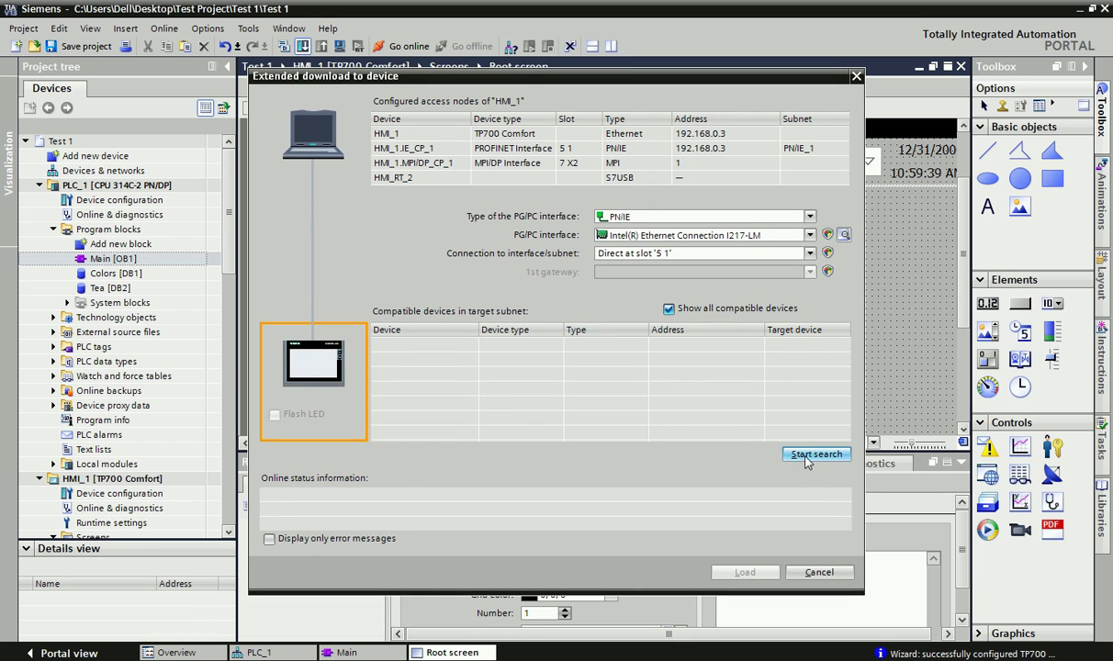
left_click(809, 456)
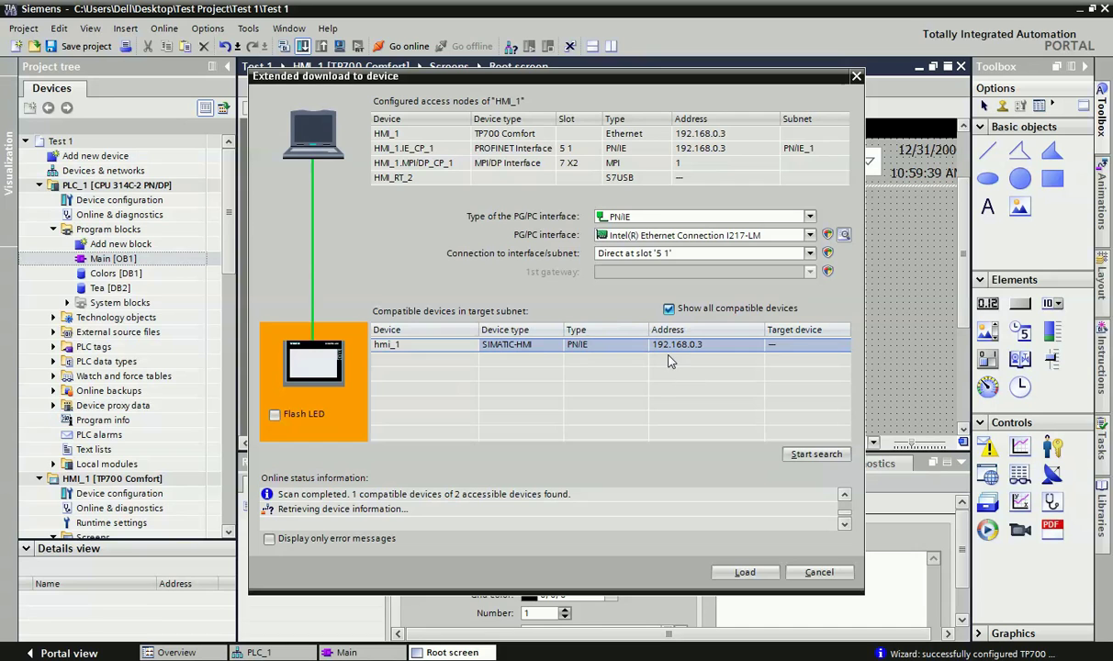
left_click(746, 572)
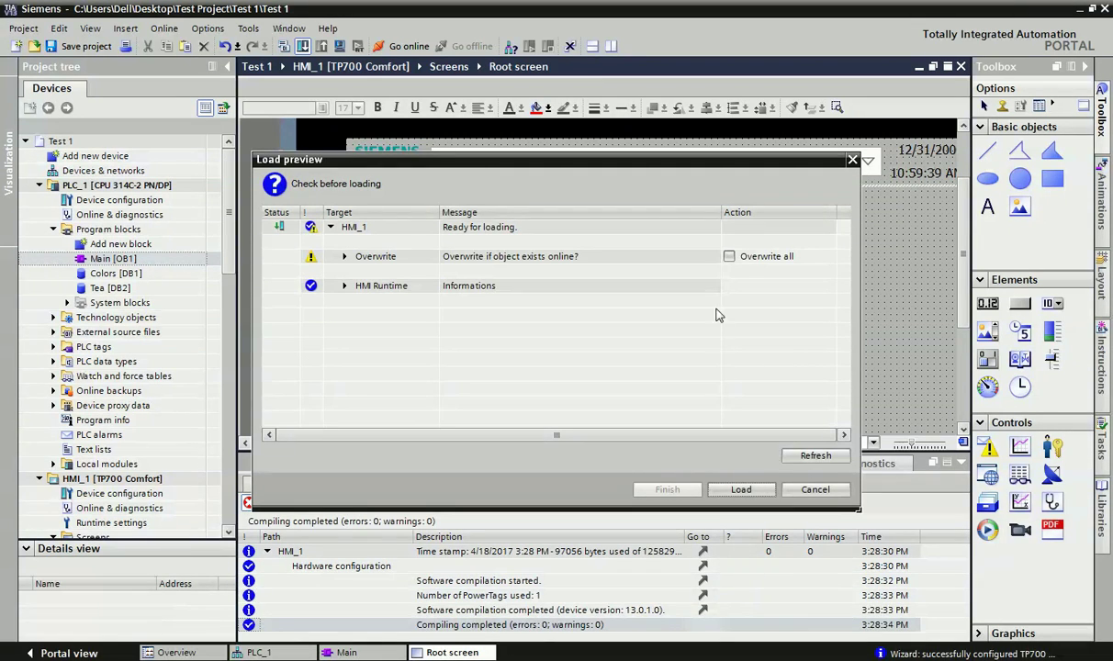
left_click(730, 257)
left_click(741, 490)
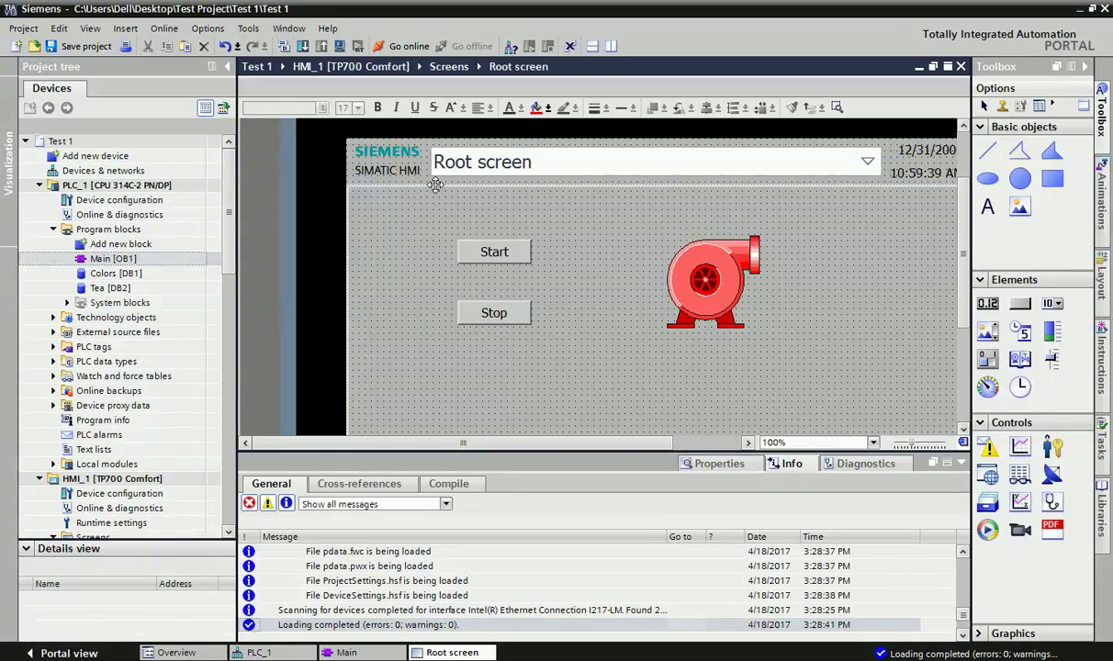
left_click(340, 51)
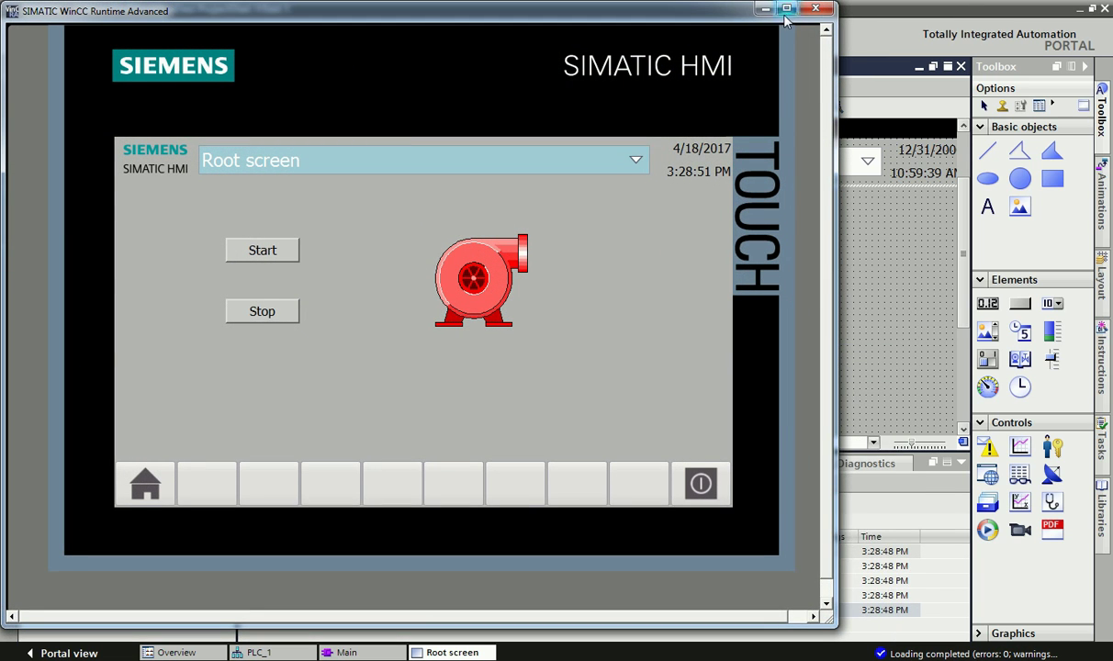
Step: In the maximized runtime, confirm Start turns the pump green and Stop red; dismiss the too-many-tags message
left_click(786, 10)
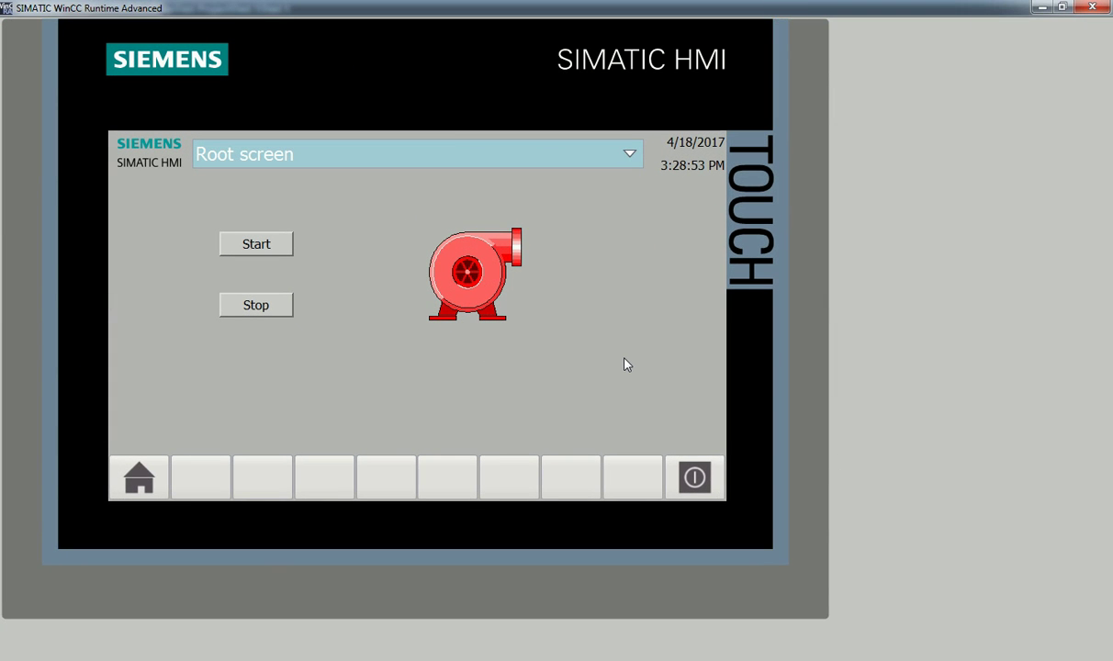
left_click(273, 248)
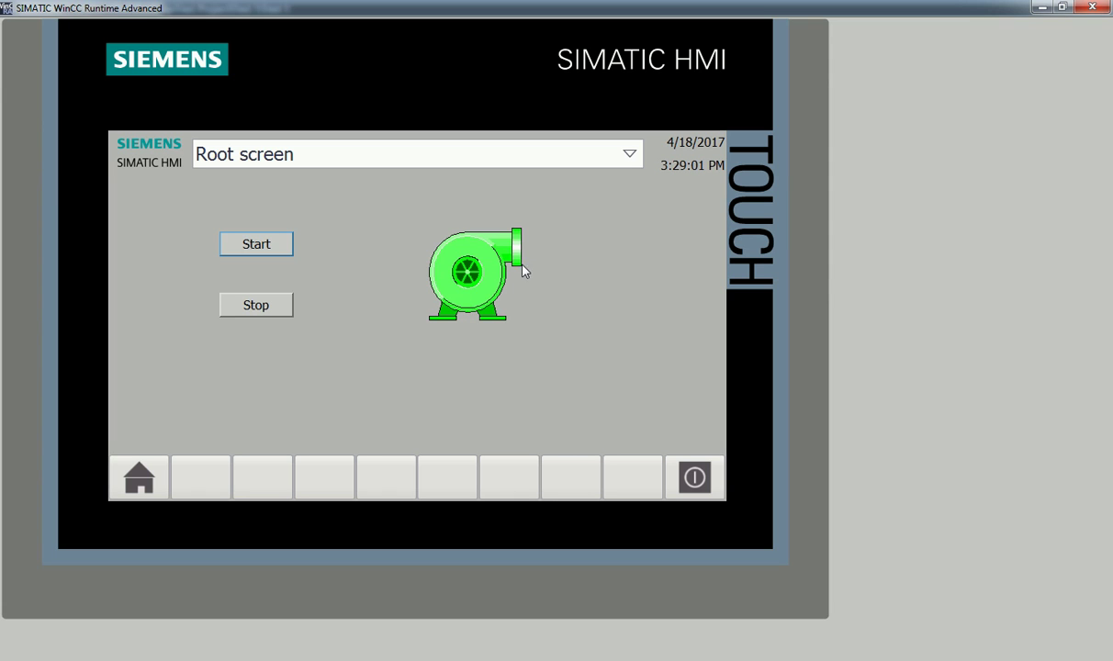
left_click(262, 310)
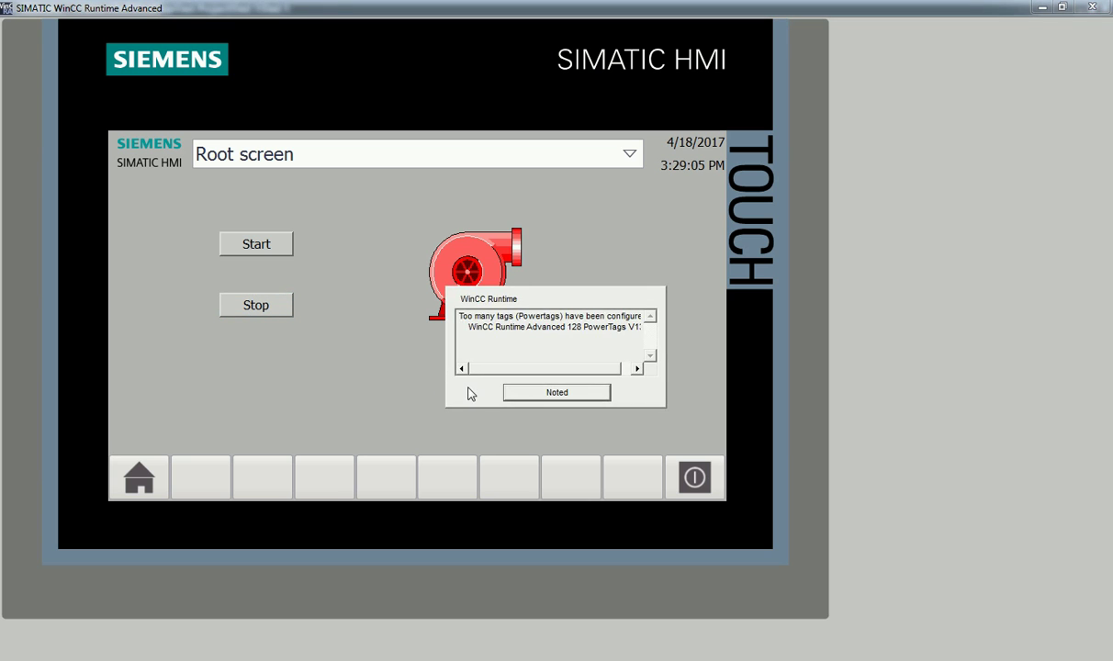
left_click(539, 395)
Step: Toggle the pump repeatedly with Start and Stop, leave it green, and exit runtime
left_click(256, 246)
left_click(262, 303)
left_click(258, 244)
left_click(262, 303)
left_click(263, 248)
left_click(262, 306)
left_click(259, 246)
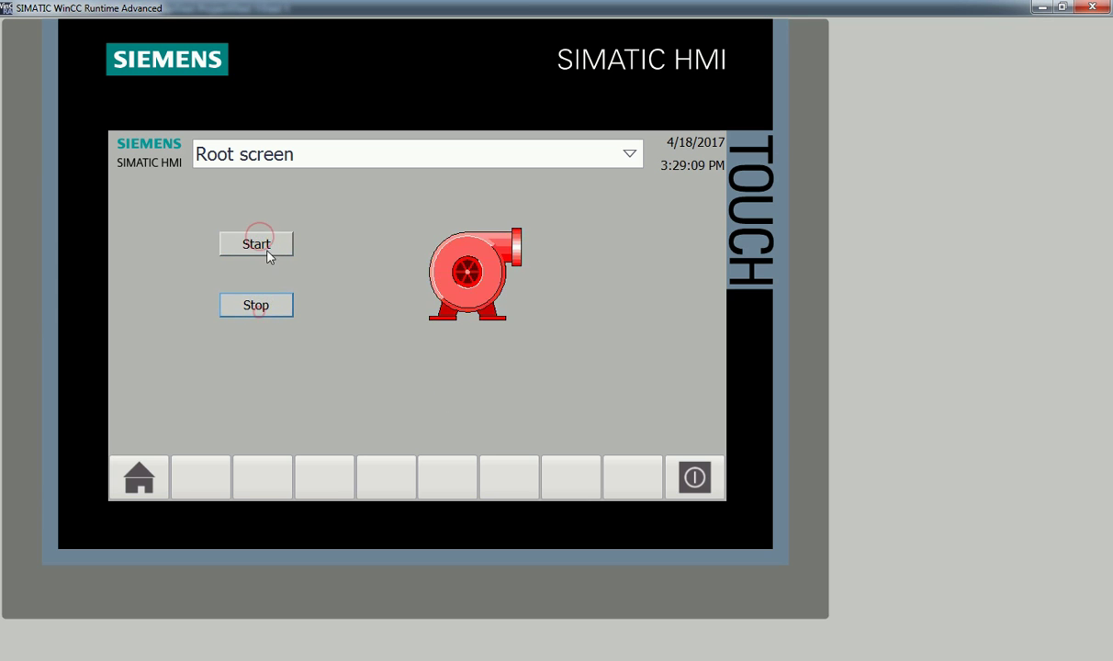
left_click(260, 244)
left_click(263, 306)
left_click(262, 246)
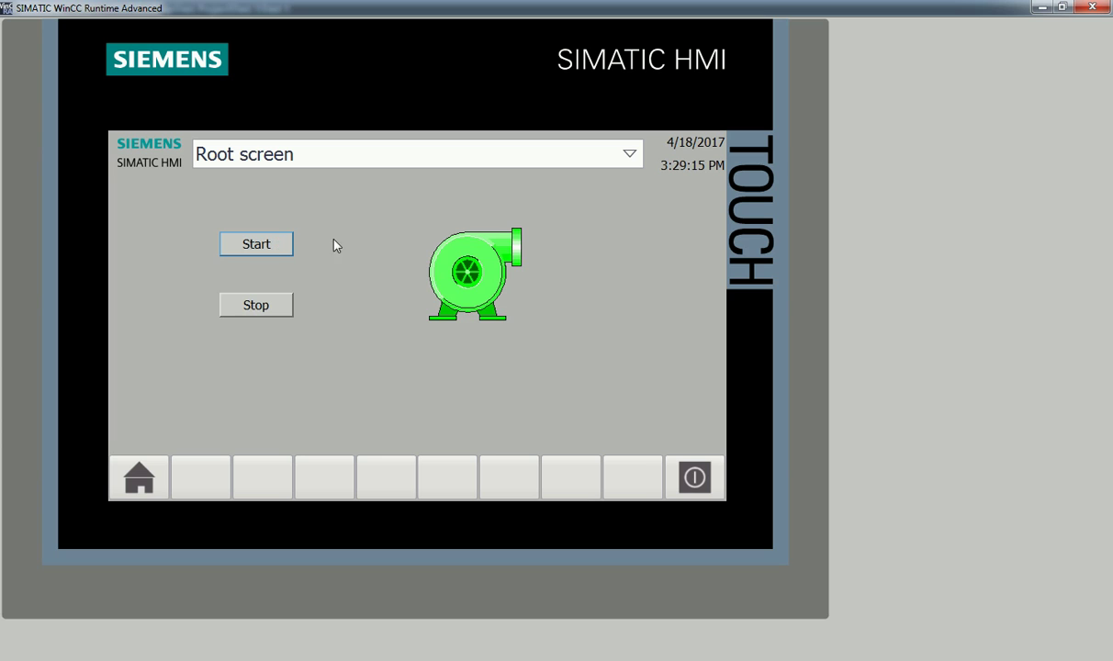
left_click(697, 484)
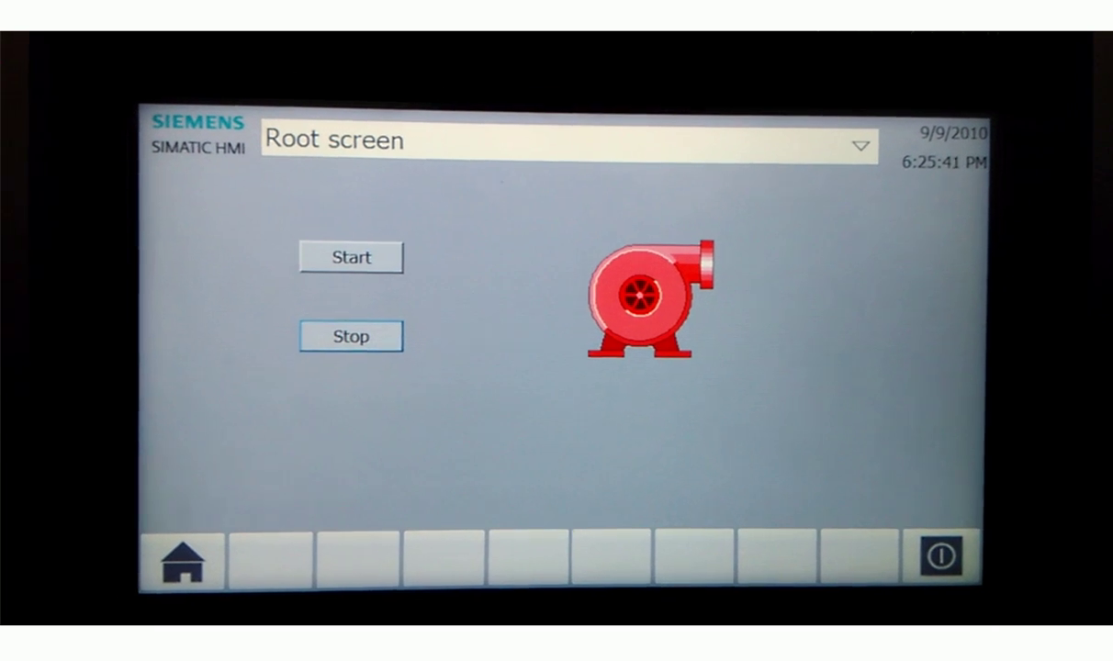
Step: Press Start on the physical TP700 touchscreen to switch the pump graphic from red to green
left_click(339, 243)
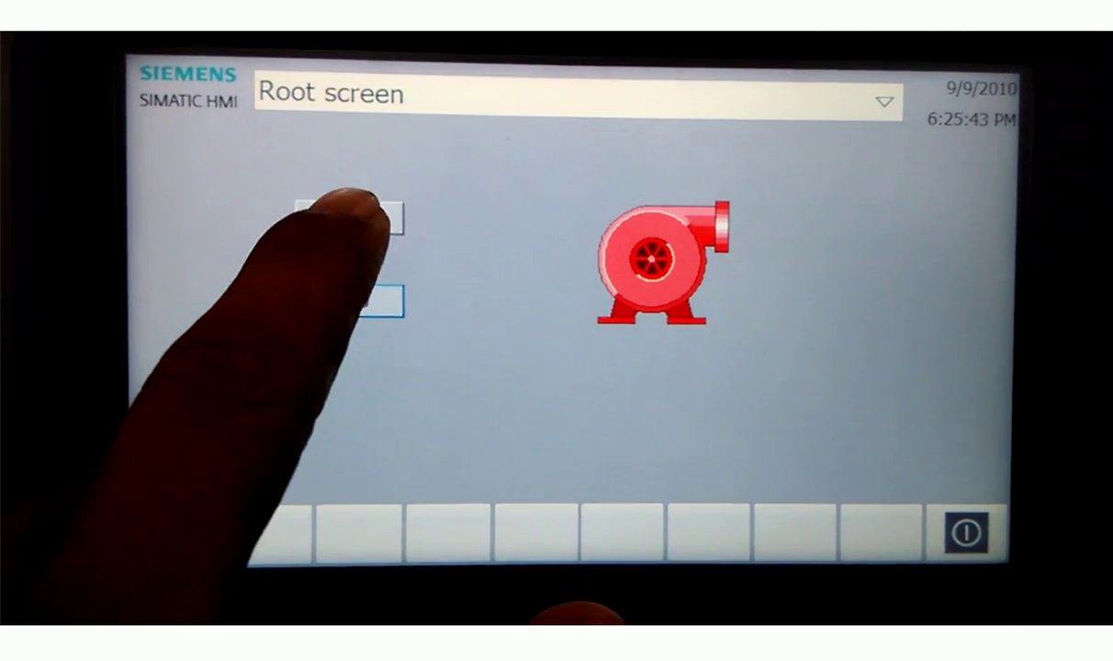